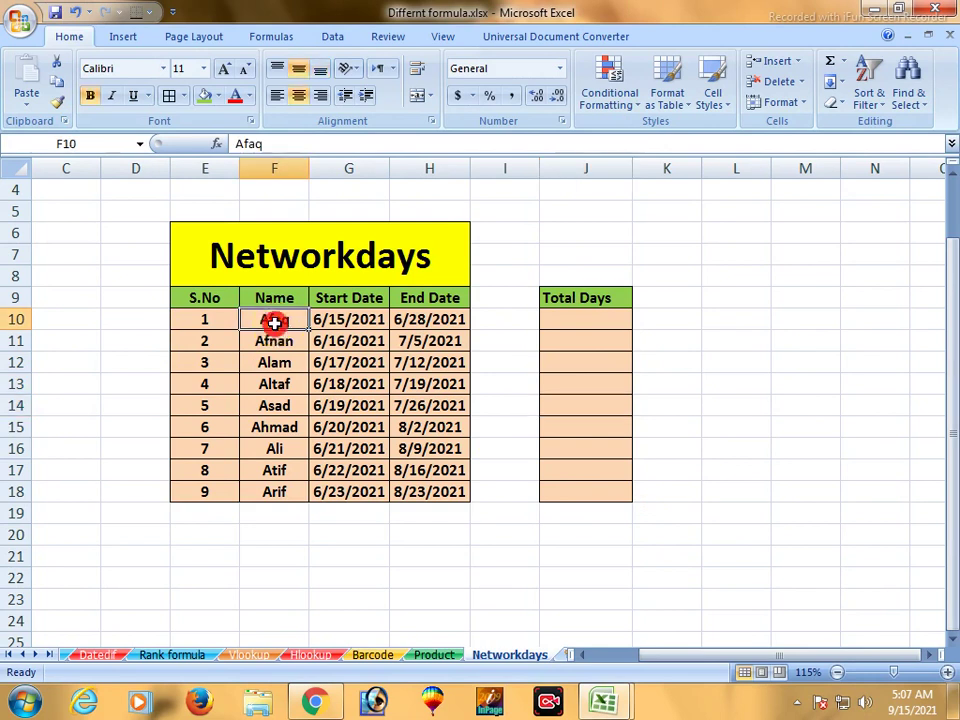
Review the entries in the Name column of the Networkdays table.
{"action": "left_click", "coordinate": [275, 344]}
{"action": "left_click", "coordinate": [280, 366]}
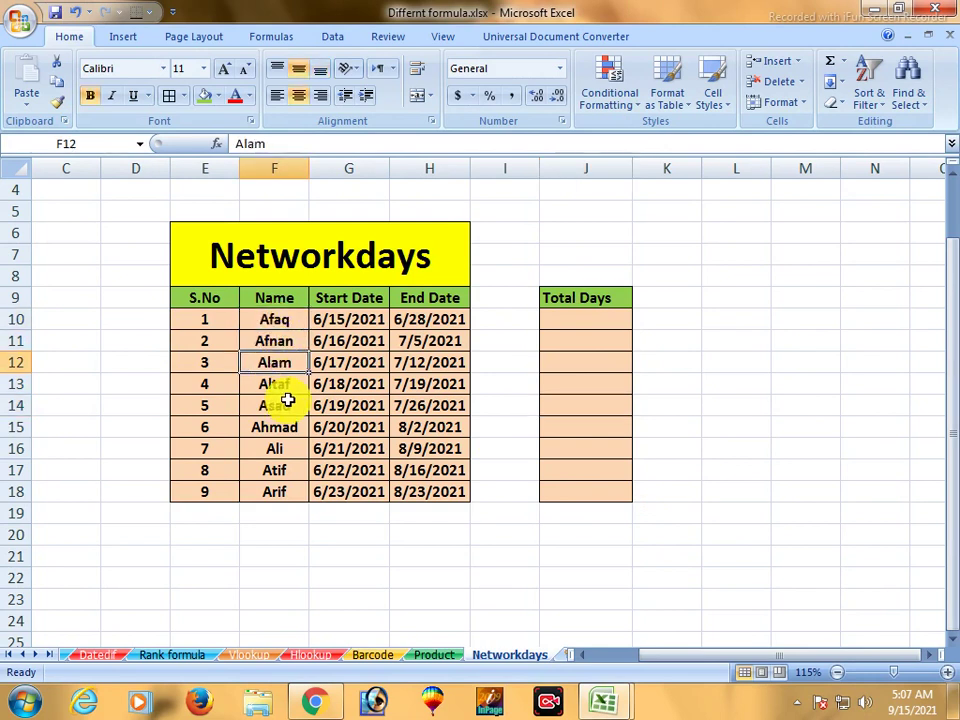
{"action": "left_click", "coordinate": [197, 499]}
{"action": "left_click", "coordinate": [274, 468]}
{"action": "left_click", "coordinate": [268, 447]}
{"action": "left_click", "coordinate": [263, 425]}
{"action": "left_click", "coordinate": [267, 386]}
{"action": "left_click", "coordinate": [270, 320]}
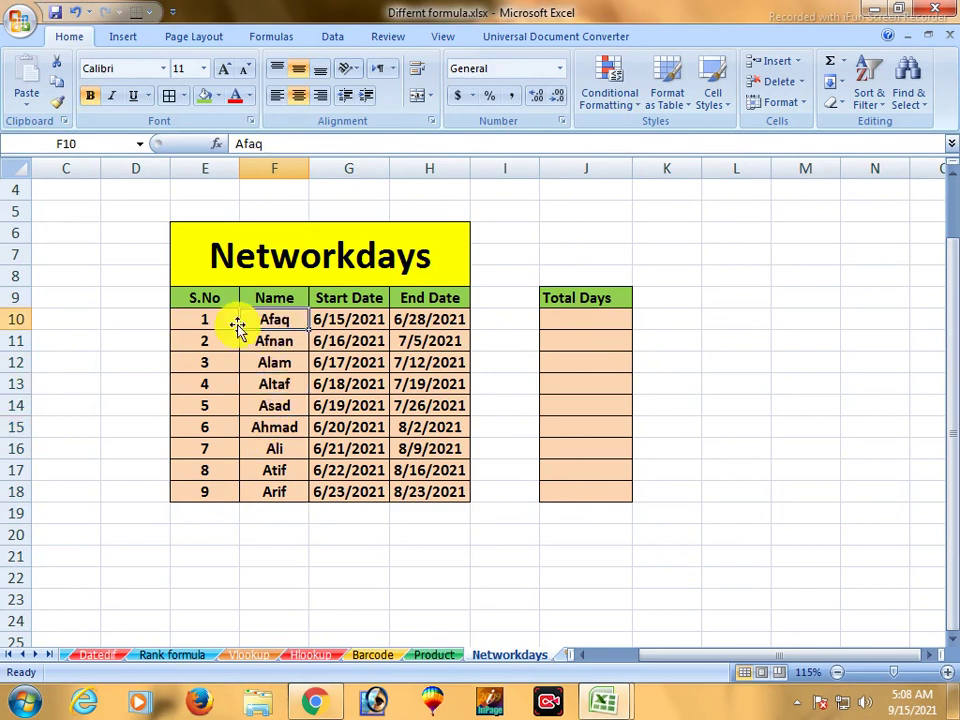
Examine the start and end dates in columns G and H, especially those of the first two records.
{"action": "left_click", "coordinate": [332, 322]}
{"action": "left_click", "coordinate": [330, 362]}
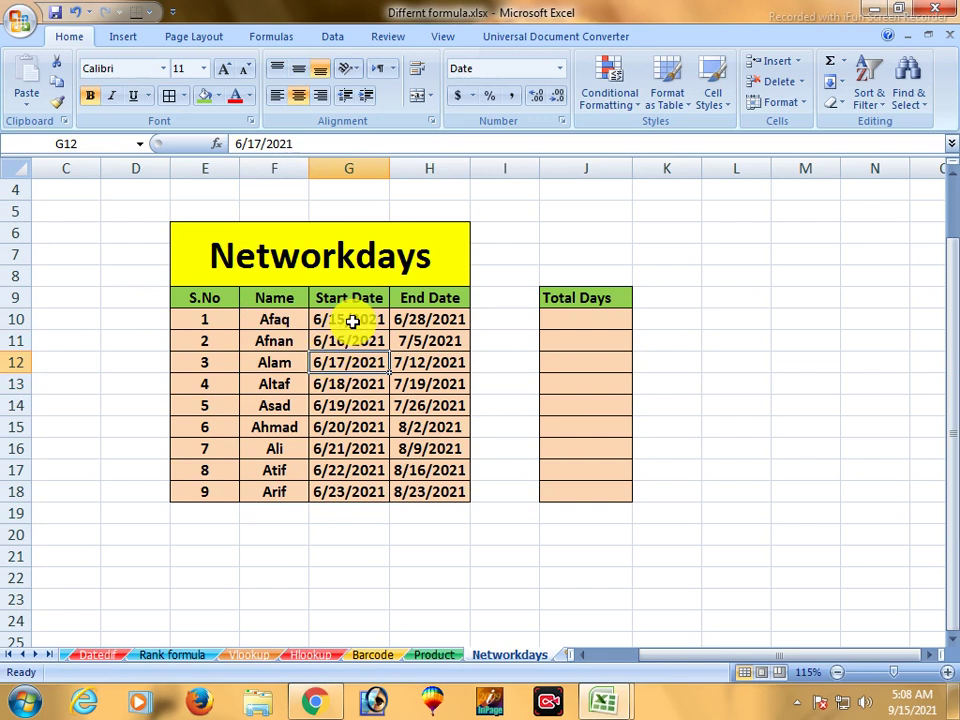
{"action": "left_click", "coordinate": [339, 321]}
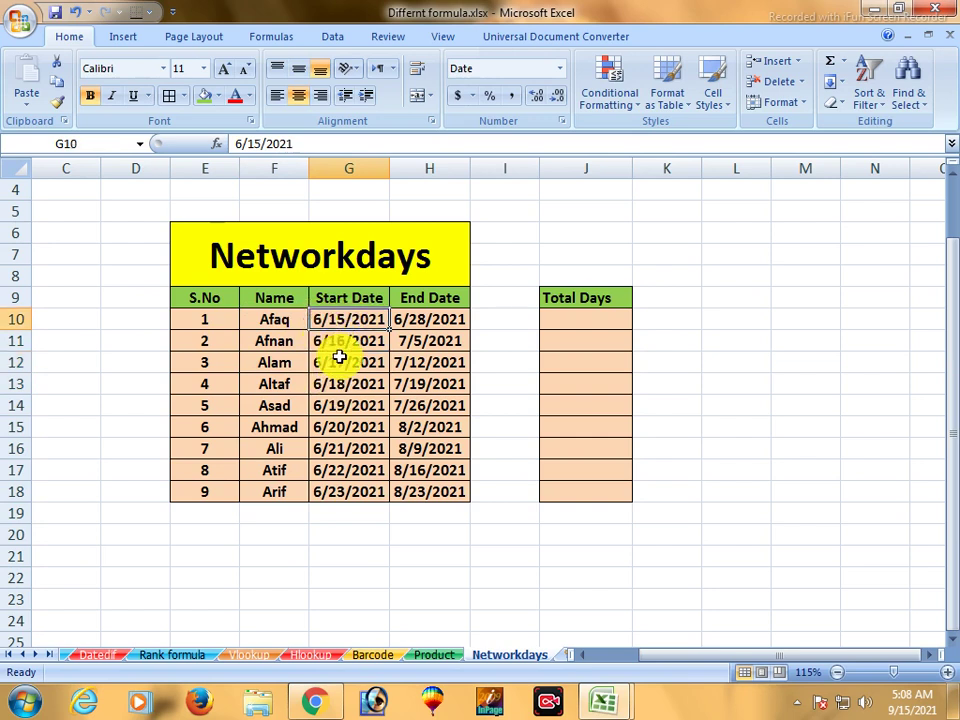
{"action": "left_click", "coordinate": [339, 363]}
{"action": "left_click", "coordinate": [424, 321]}
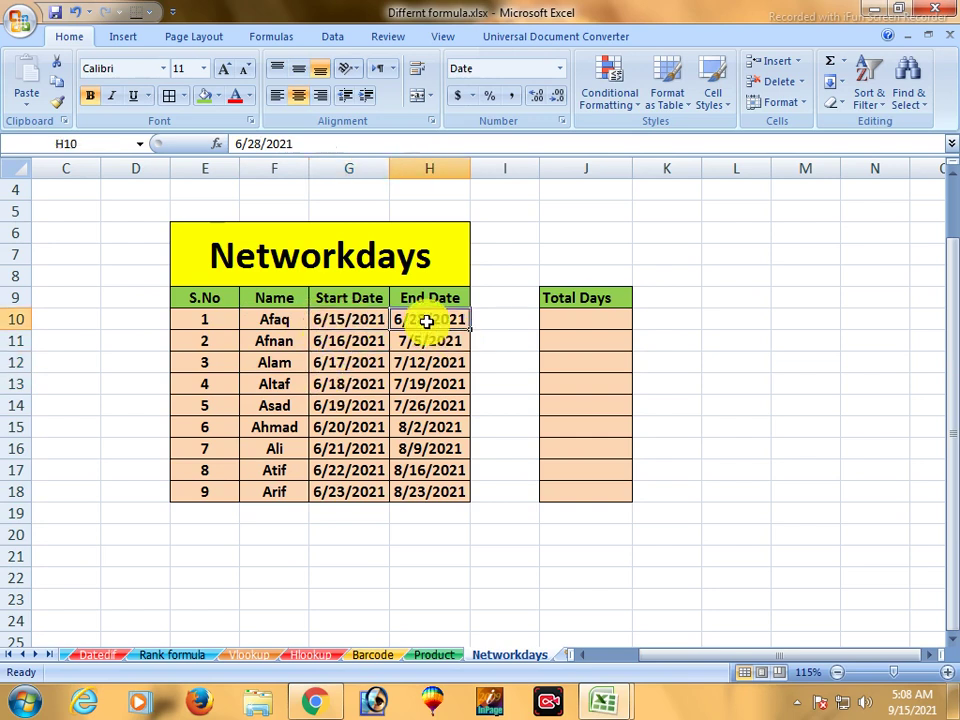
{"action": "left_click", "coordinate": [425, 384]}
{"action": "left_click", "coordinate": [410, 322]}
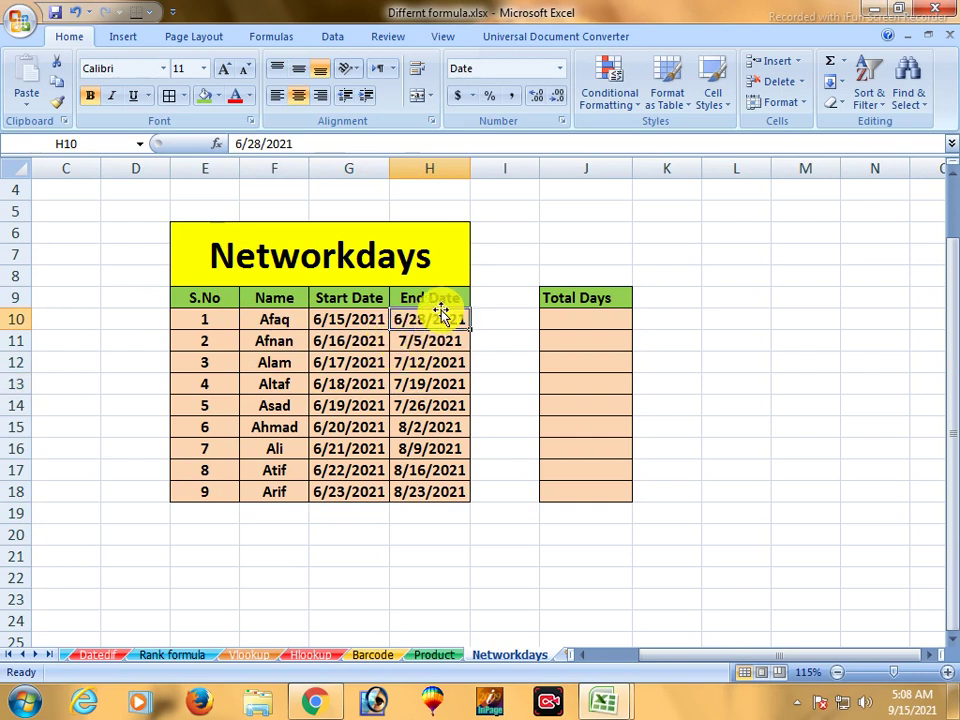
{"action": "left_click", "coordinate": [318, 347]}
{"action": "left_click", "coordinate": [267, 342]}
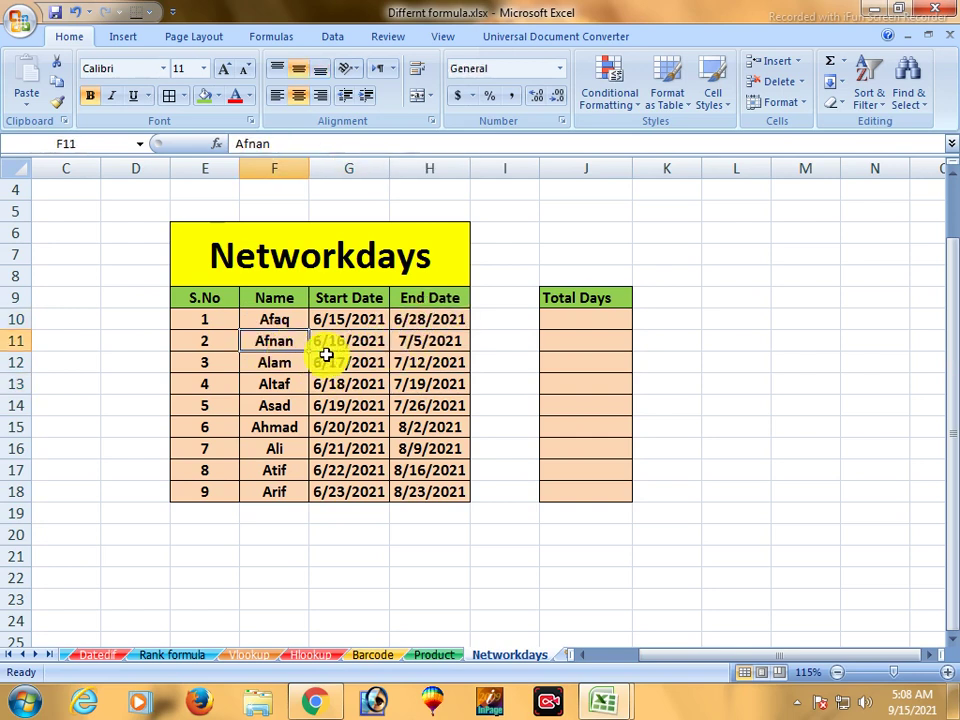
{"action": "left_click", "coordinate": [318, 347]}
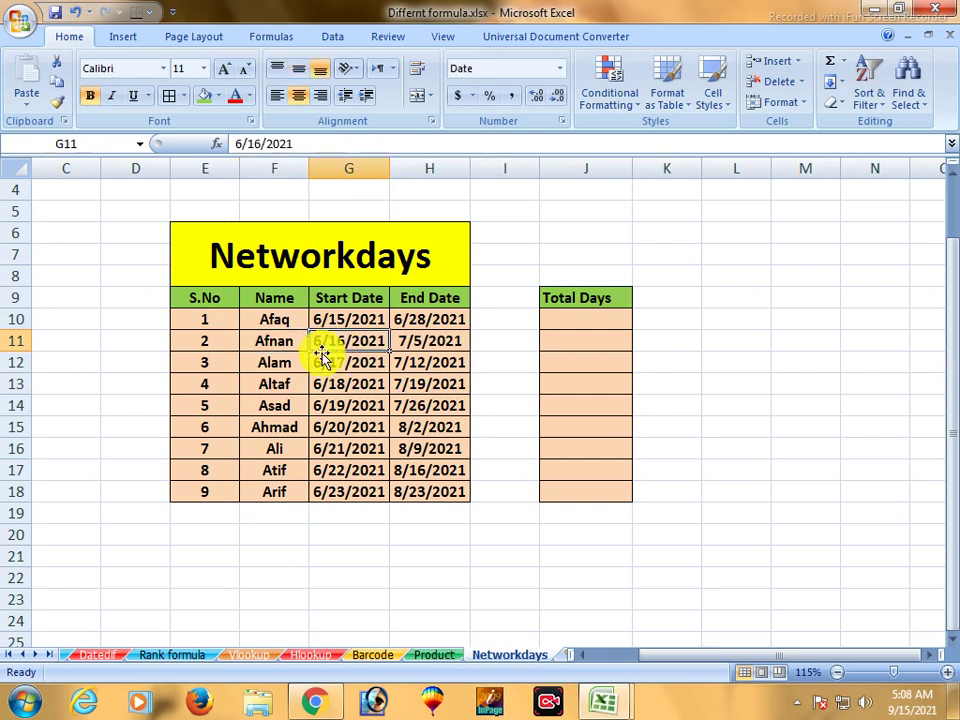
{"action": "left_click", "coordinate": [430, 345]}
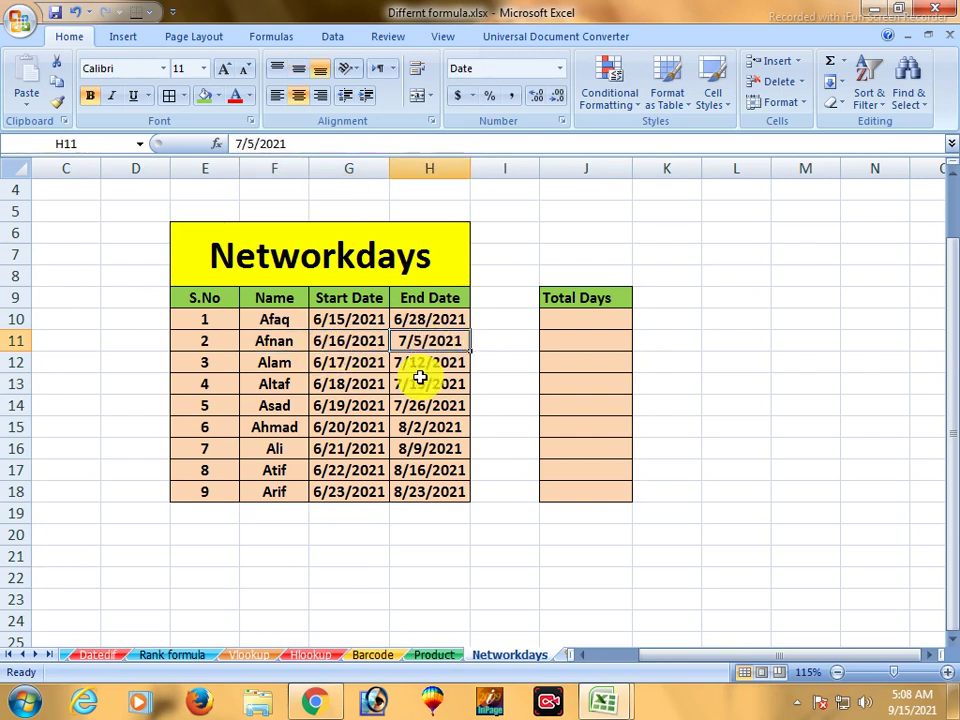
{"action": "key", "text": "Down"}
{"action": "key", "text": "Down"}
{"action": "left_click", "coordinate": [420, 341]}
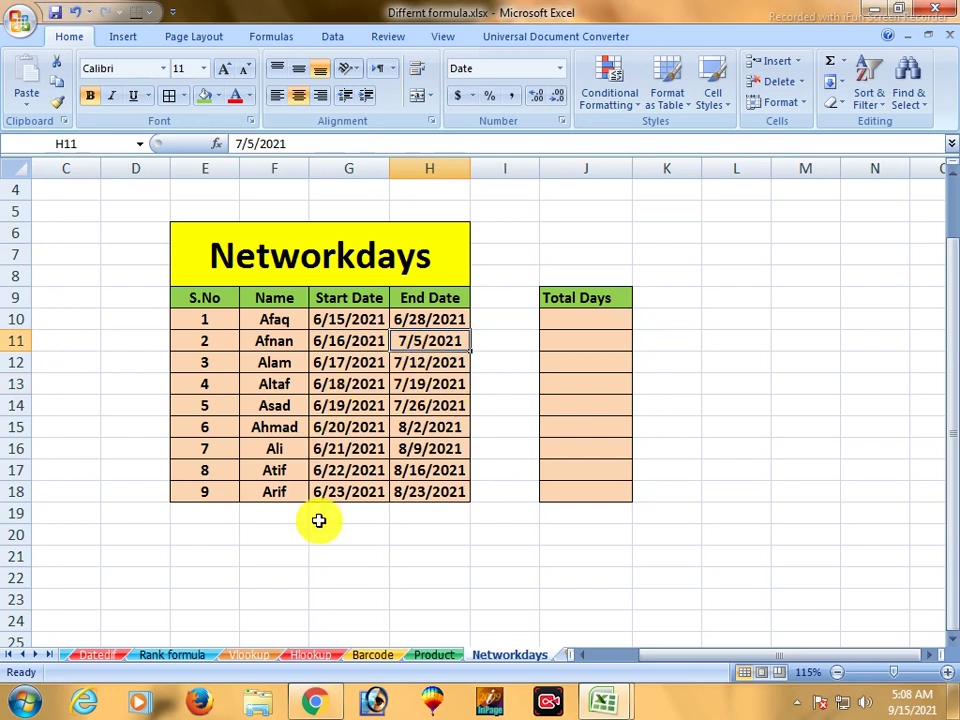
Examine the last record's dates in row 18, the whole table range E9:H18 and the table title.
{"action": "left_click", "coordinate": [280, 496]}
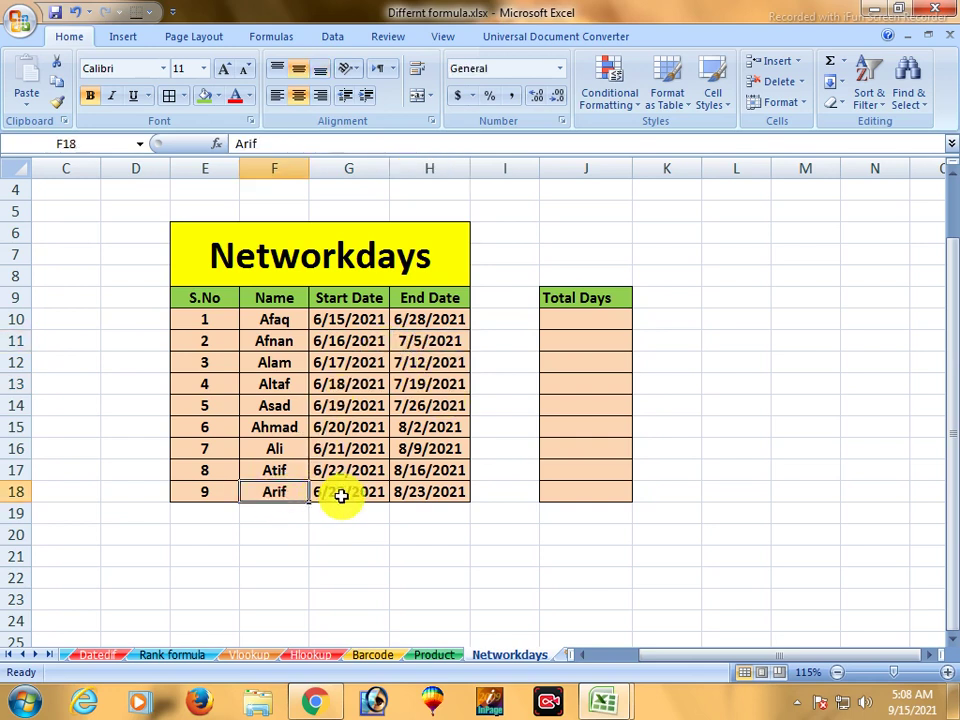
{"action": "left_click", "coordinate": [343, 516]}
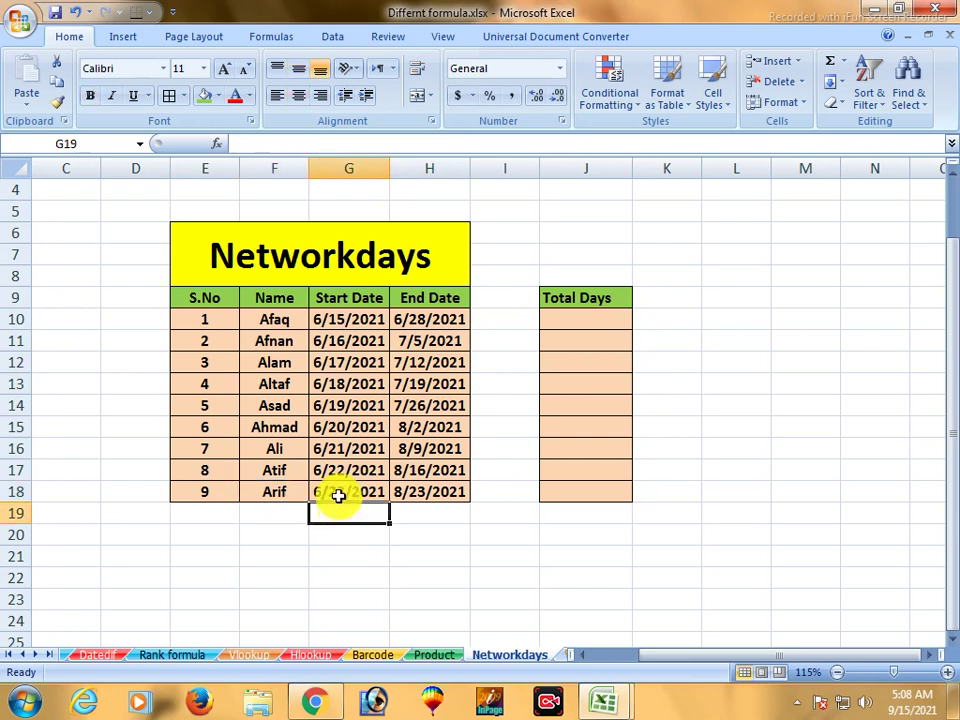
{"action": "left_click", "coordinate": [340, 494]}
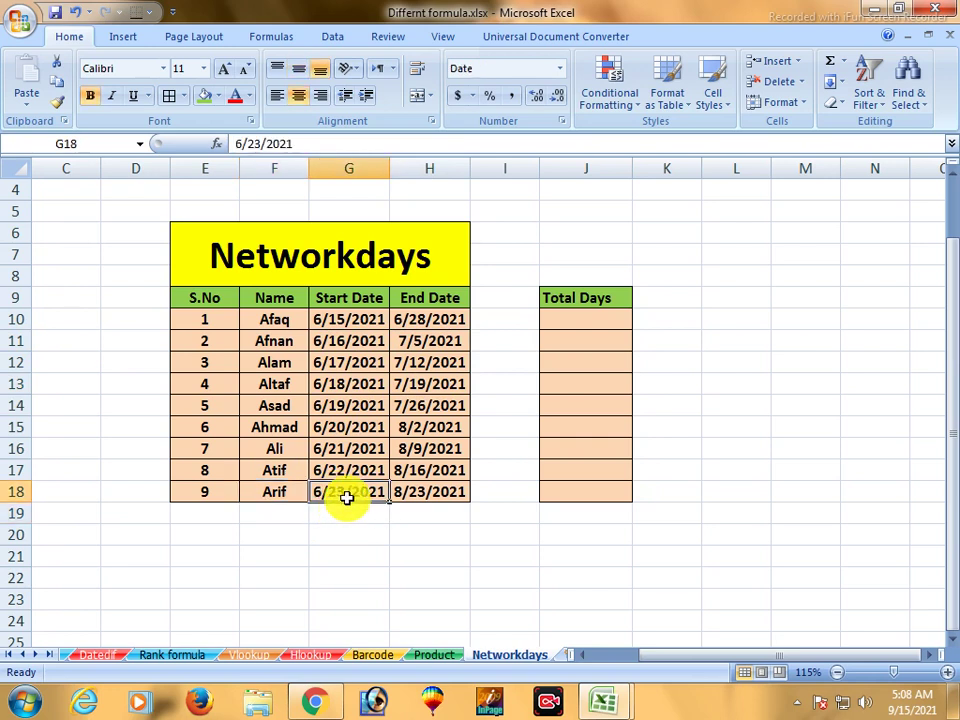
{"action": "left_click", "coordinate": [430, 493]}
{"action": "key", "text": "Down"}
{"action": "key", "text": "Down"}
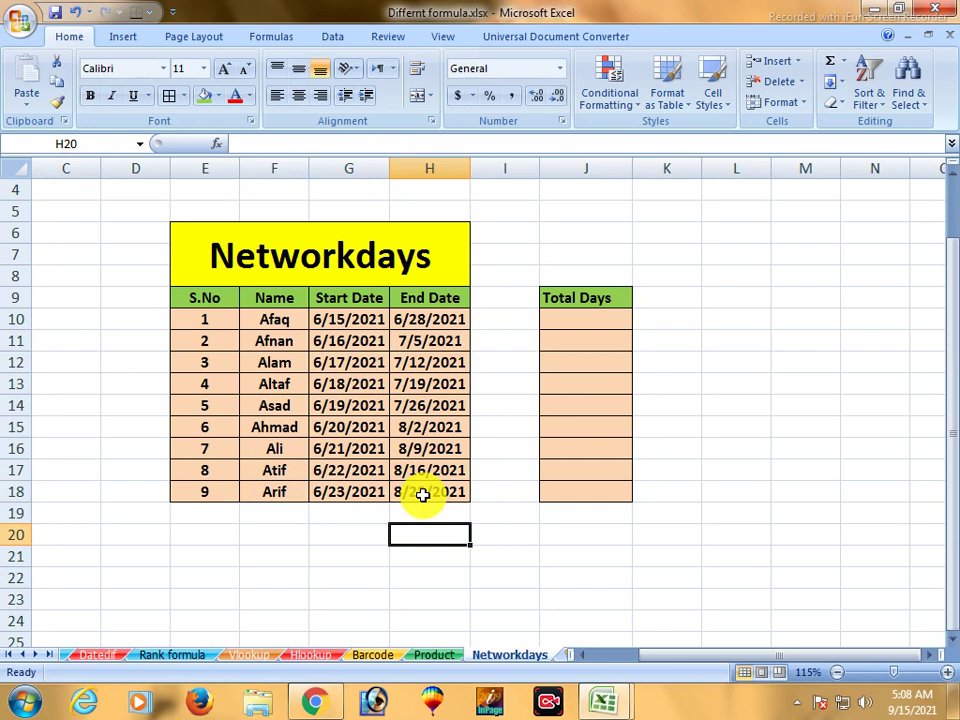
{"action": "left_click", "coordinate": [423, 494]}
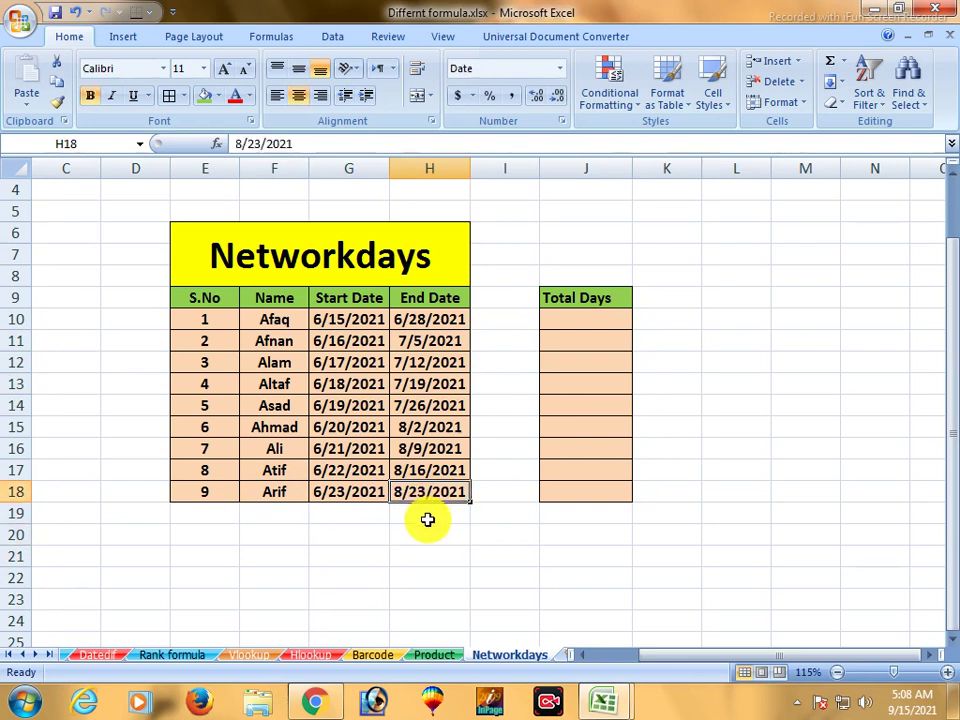
{"action": "left_click_drag", "start_coordinate": [193, 300], "coordinate": [421, 491]}
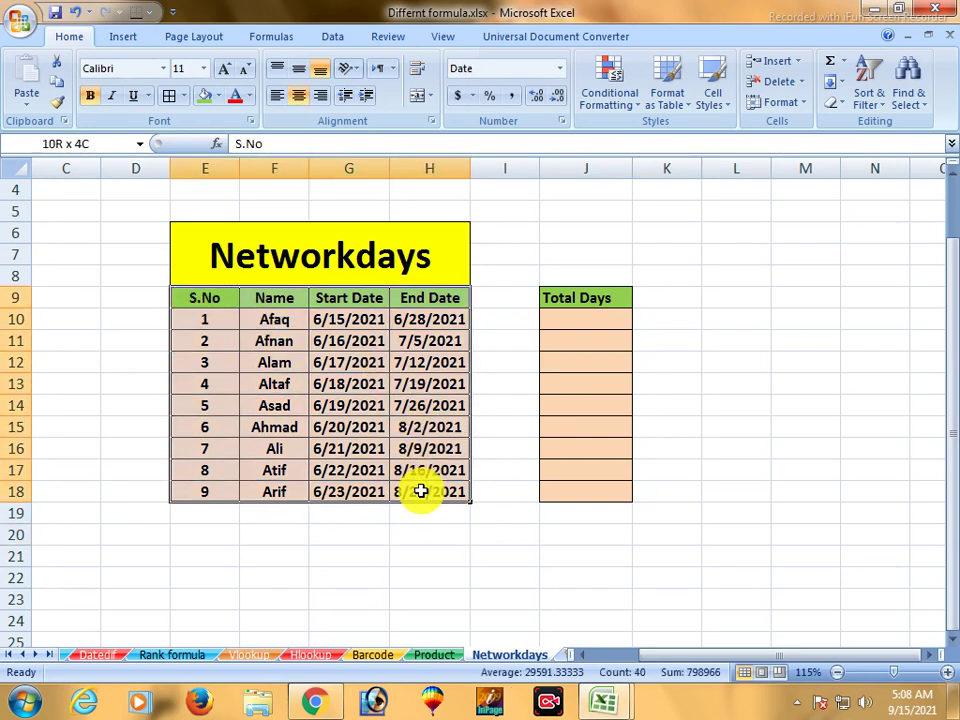
{"action": "left_click", "coordinate": [403, 531]}
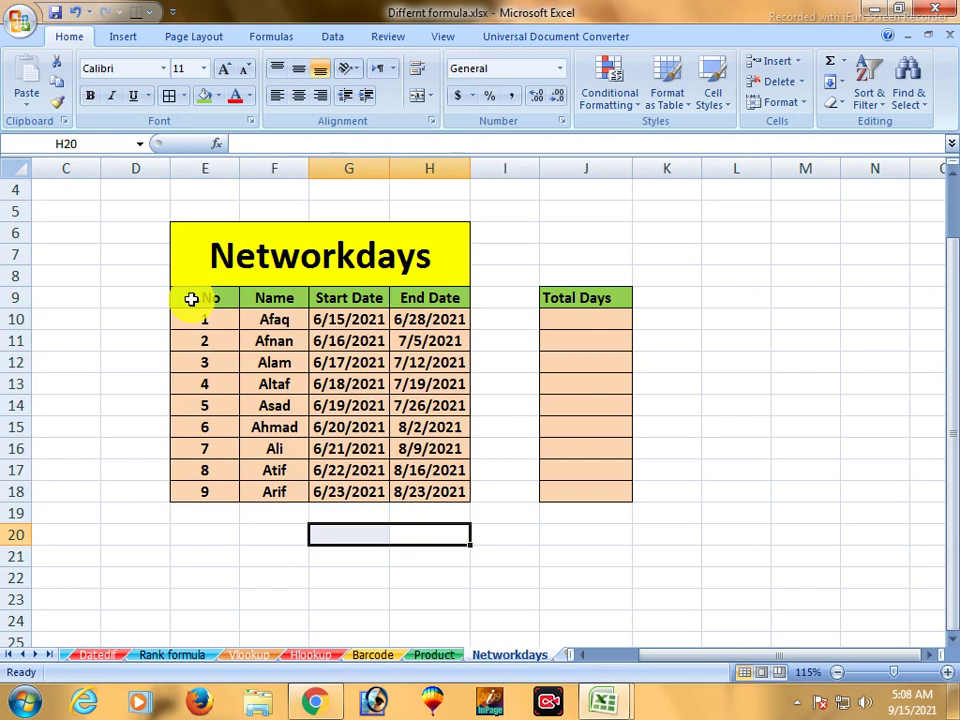
{"action": "left_click_drag", "start_coordinate": [191, 299], "coordinate": [425, 492]}
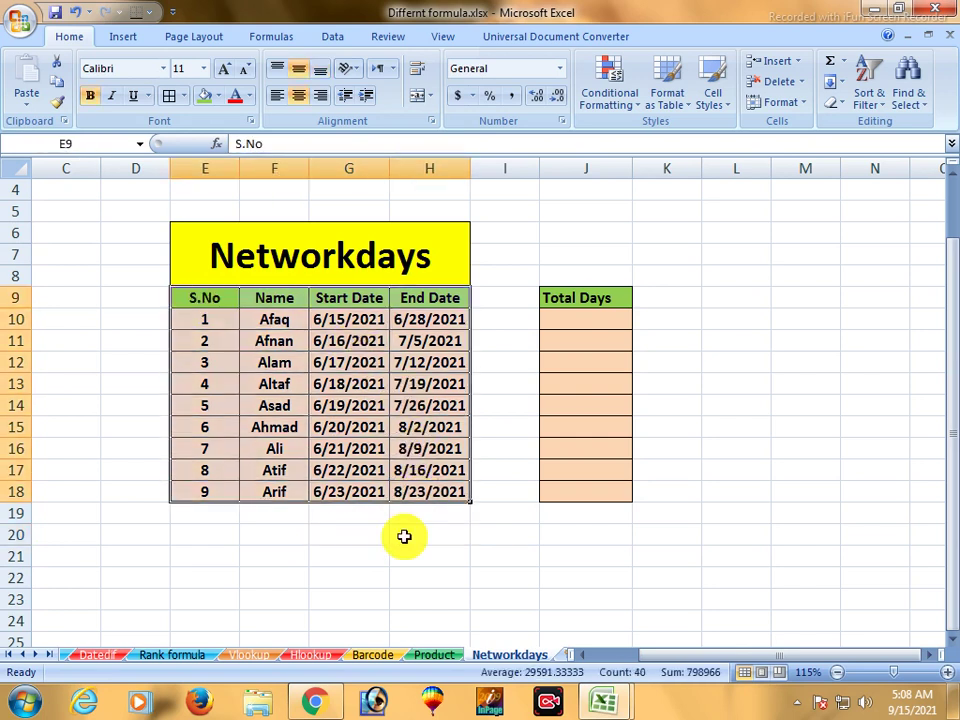
{"action": "left_click", "coordinate": [403, 536]}
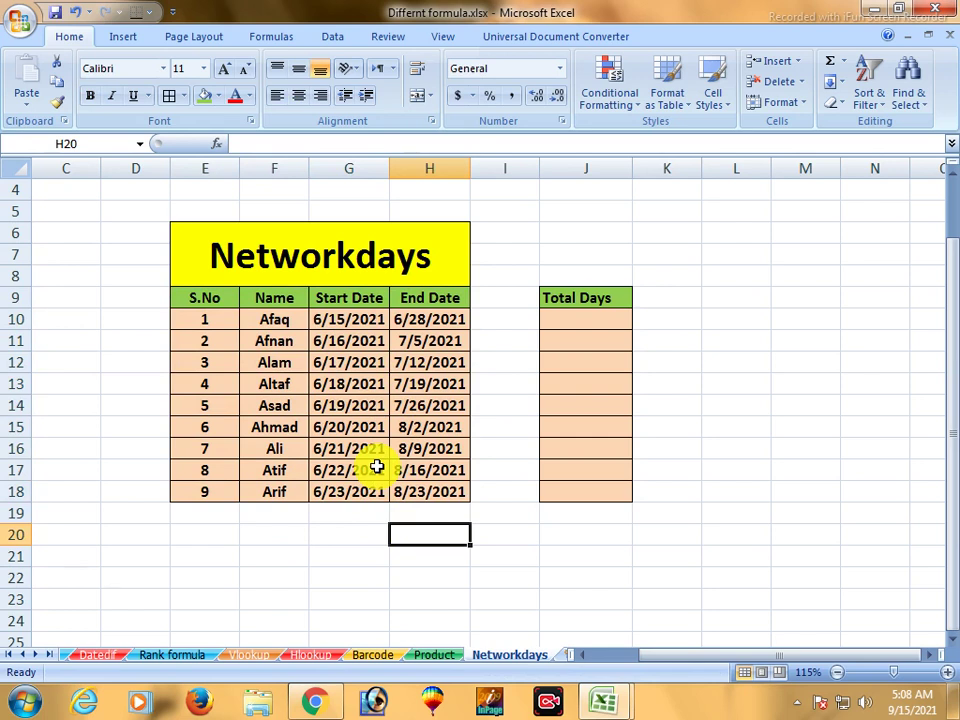
{"action": "left_click", "coordinate": [568, 320]}
{"action": "left_click", "coordinate": [293, 270]}
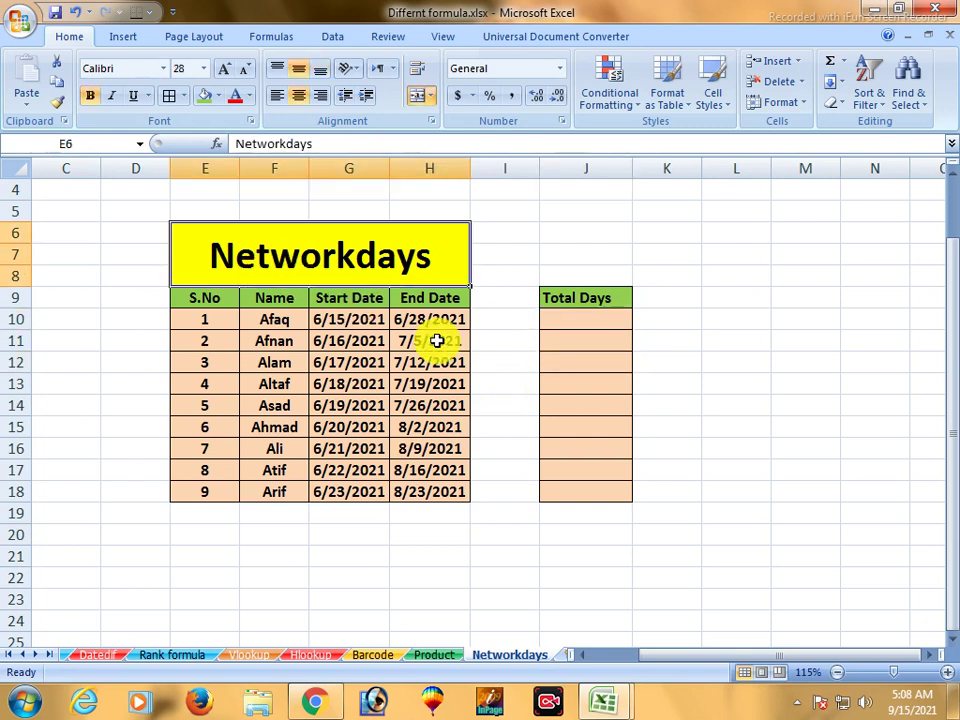
Try to calculate the first record's working days in J10 with the formula =netwokdays(G10,H10).
{"action": "left_click", "coordinate": [505, 362]}
{"action": "left_click", "coordinate": [589, 320]}
{"action": "left_click", "coordinate": [591, 362]}
{"action": "left_click", "coordinate": [582, 322]}
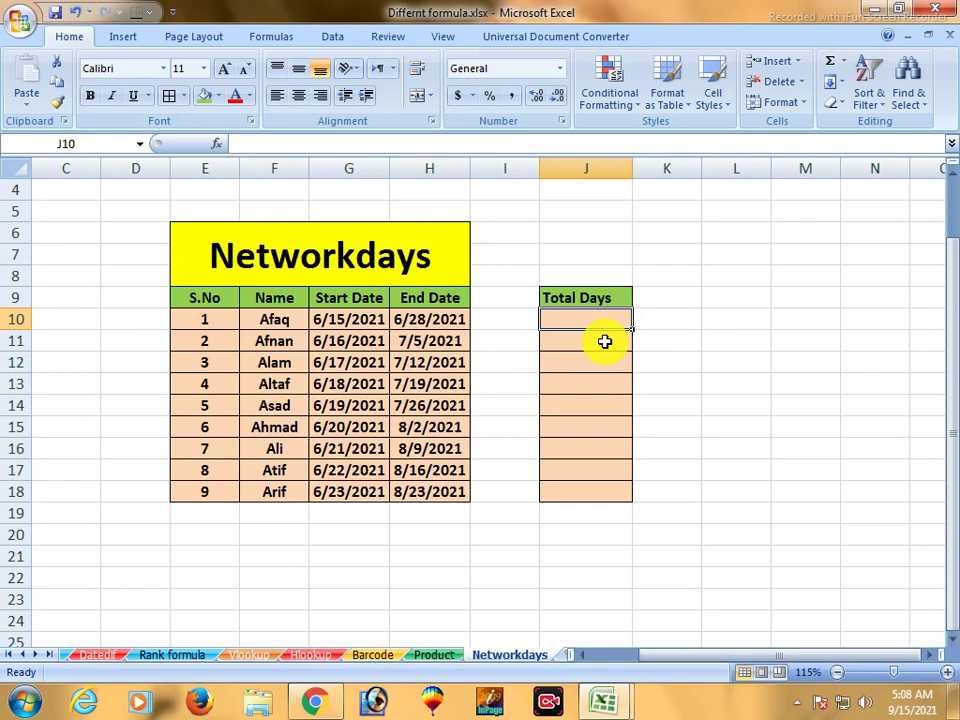
{"action": "type", "text": "=net"}
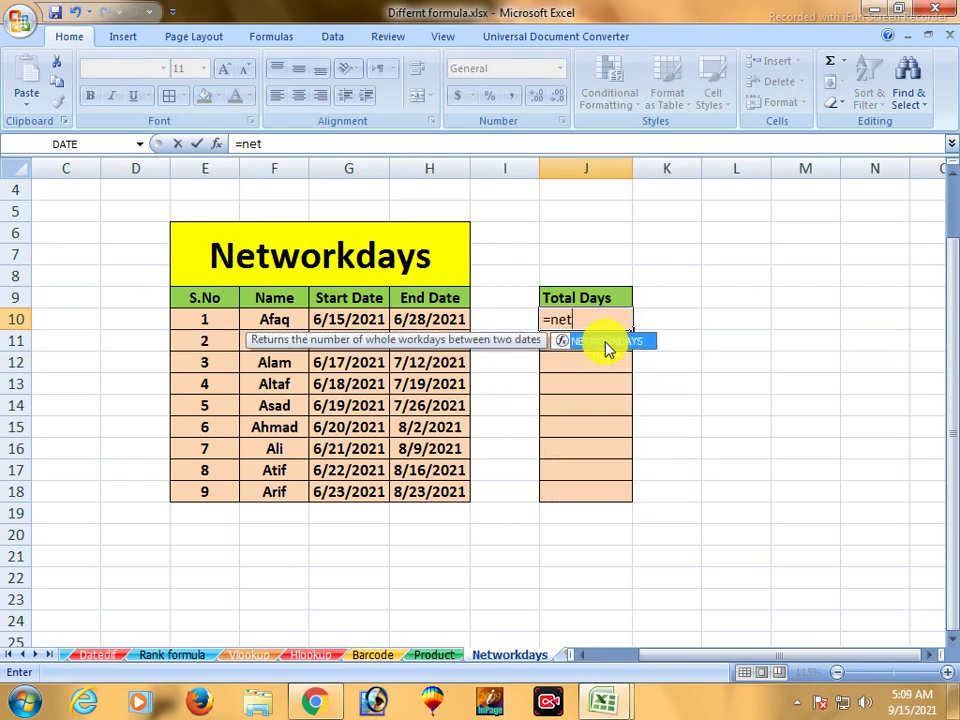
{"action": "type", "text": "wokda"}
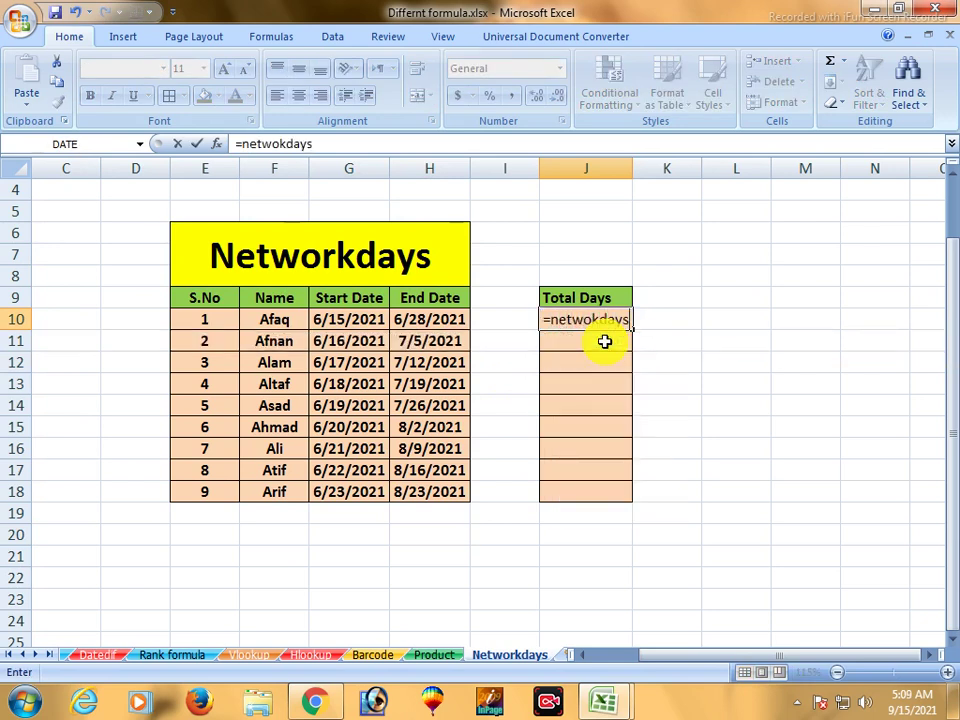
{"action": "type", "text": "ys("}
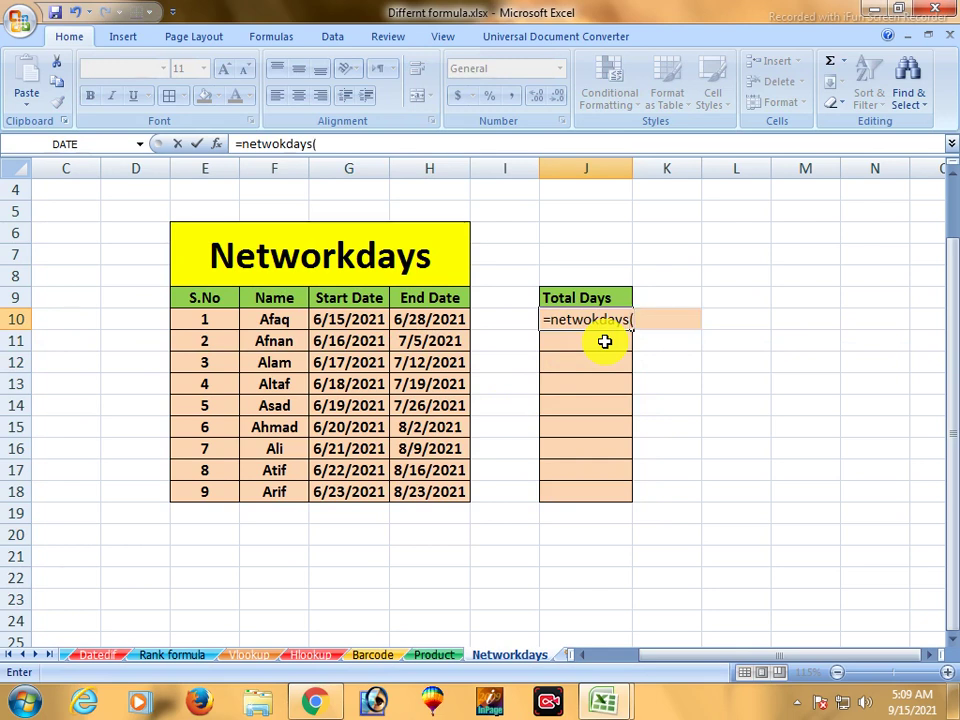
{"action": "key", "text": "BackSpace"}
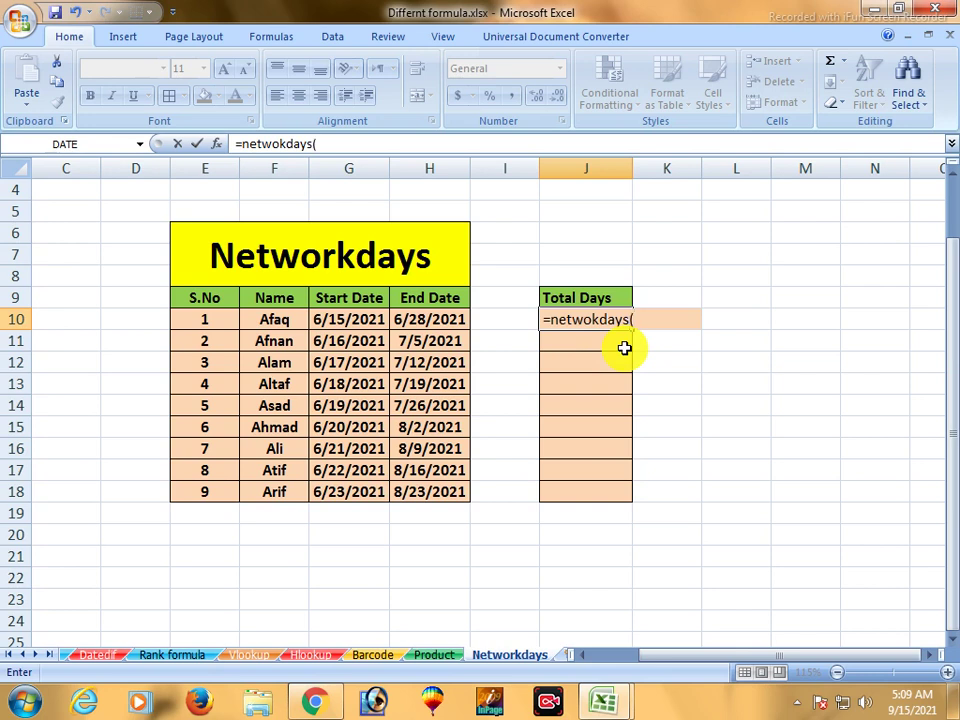
{"action": "left_click", "coordinate": [345, 319]}
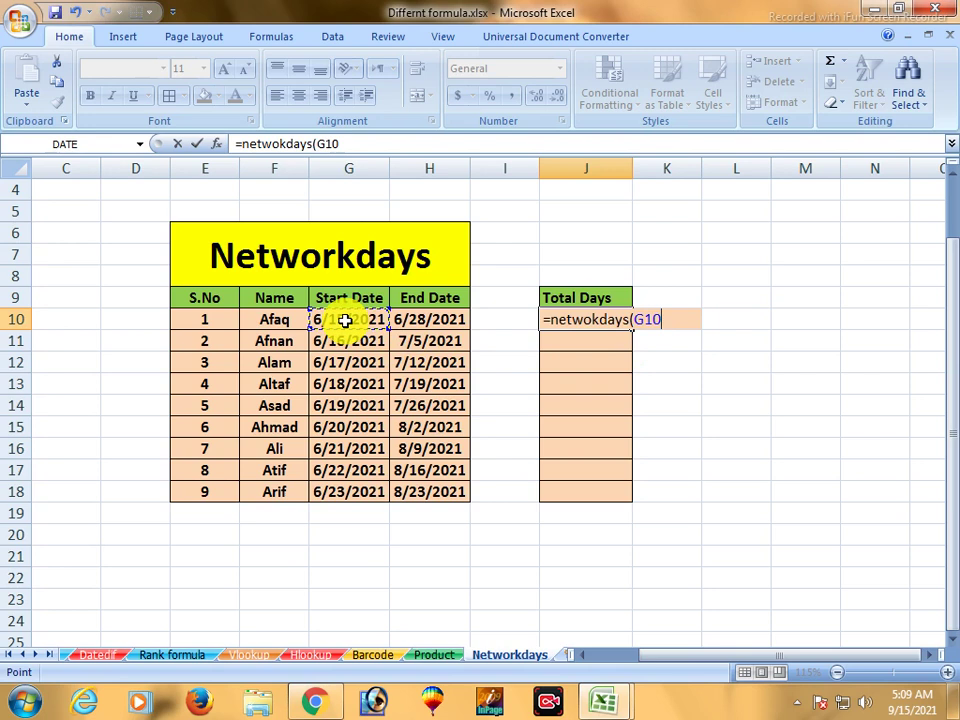
{"action": "type", "text": ","}
{"action": "left_click", "coordinate": [424, 319]}
{"action": "type", "text": ")"}
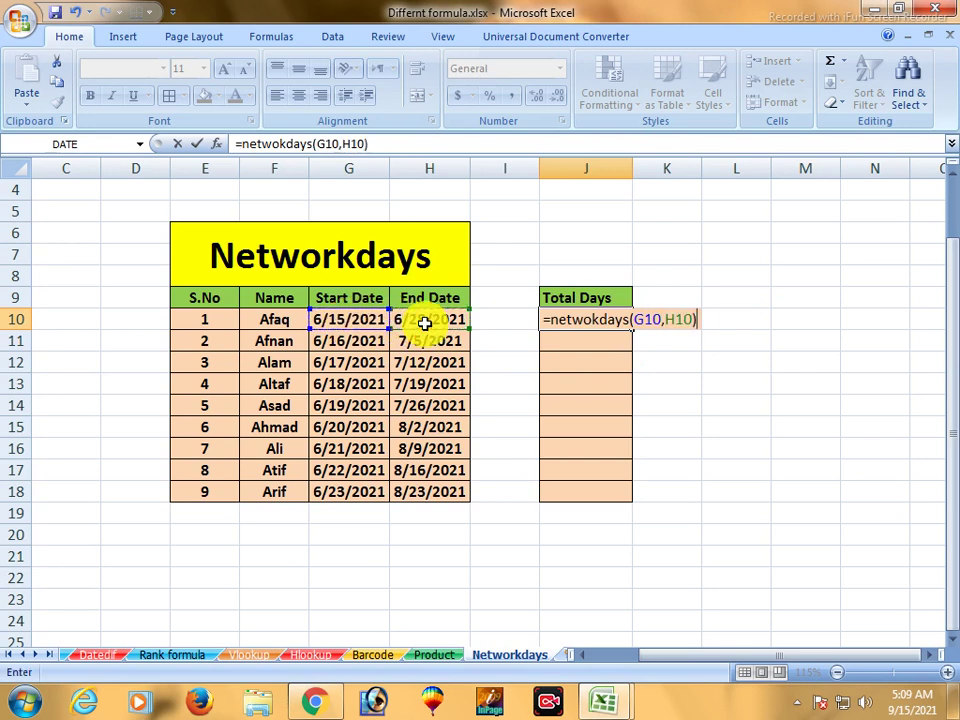
{"action": "key", "text": "Return"}
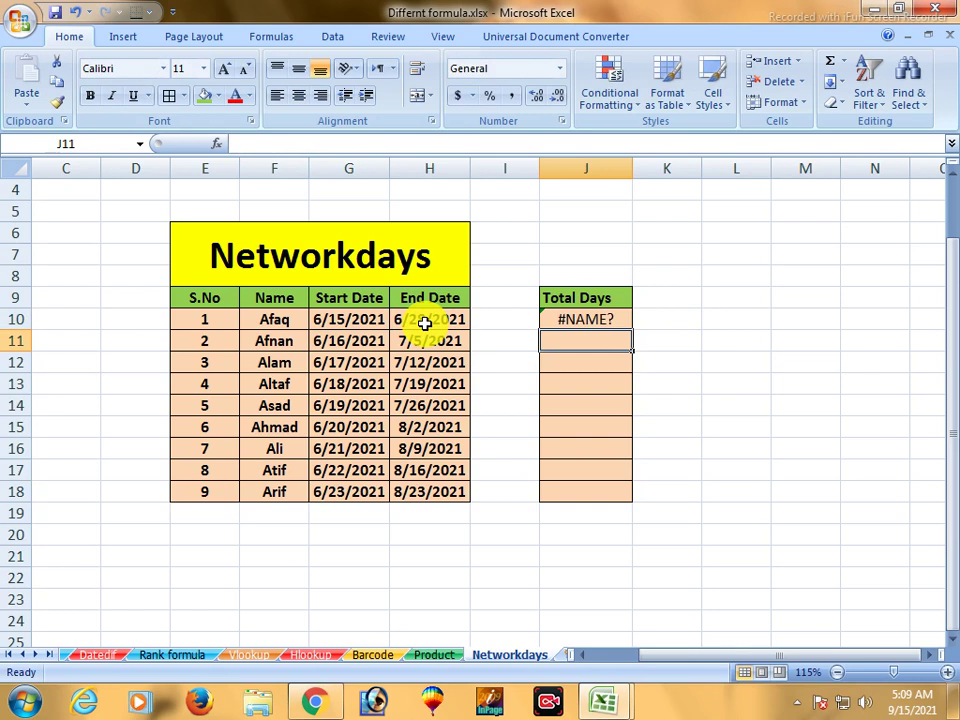
Replace the J10 entry with =NETWORKDAYS(G10,H10) to calculate the first record's working days.
{"action": "left_click", "coordinate": [610, 322]}
{"action": "mouse_move", "coordinate": [635, 331]}
{"action": "left_mouse_down"}
{"action": "mouse_move", "coordinate": [632, 314]}
{"action": "mouse_move", "coordinate": [625, 318]}
{"action": "left_mouse_up"}
{"action": "left_click_drag", "start_coordinate": [590, 383], "coordinate": [587, 362]}
{"action": "left_click", "coordinate": [582, 319]}
{"action": "type", "text": "=ne"}
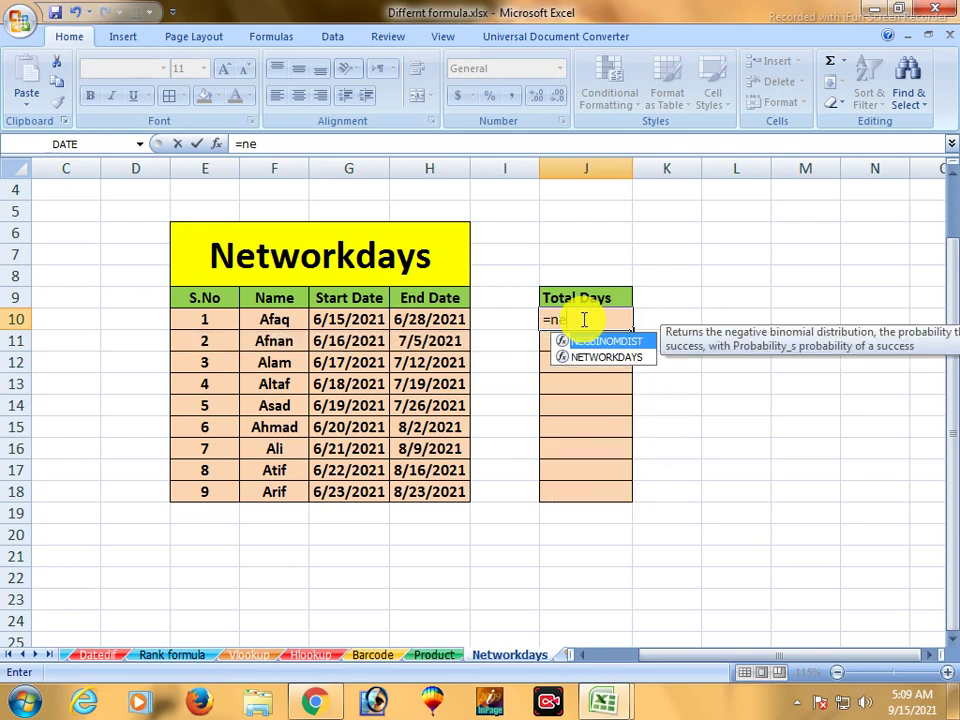
{"action": "type", "text": "t"}
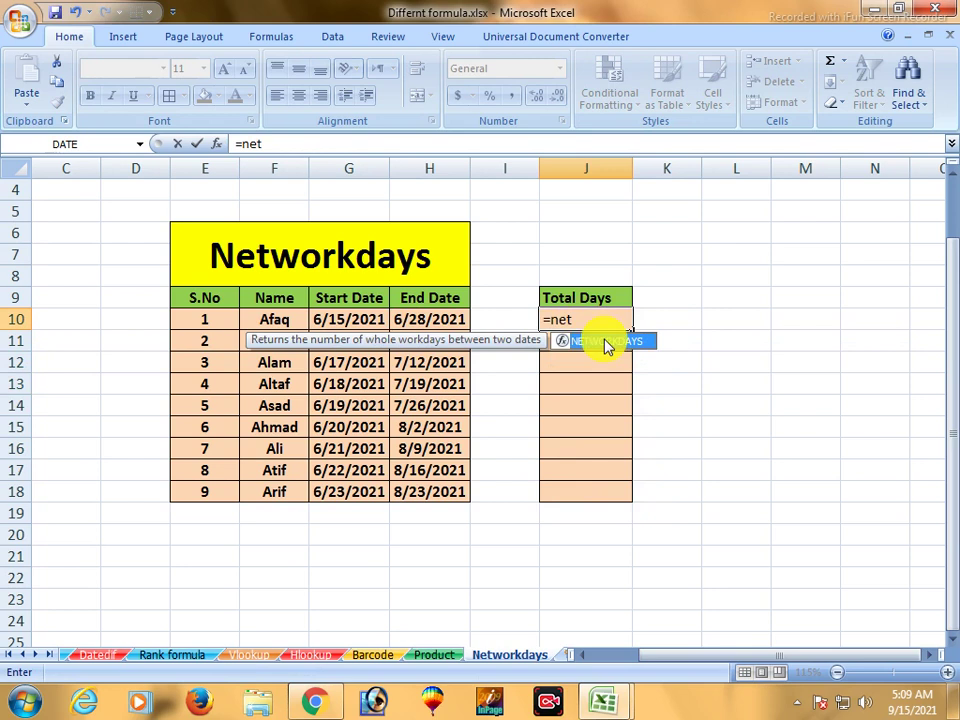
{"action": "double_click", "coordinate": [606, 341]}
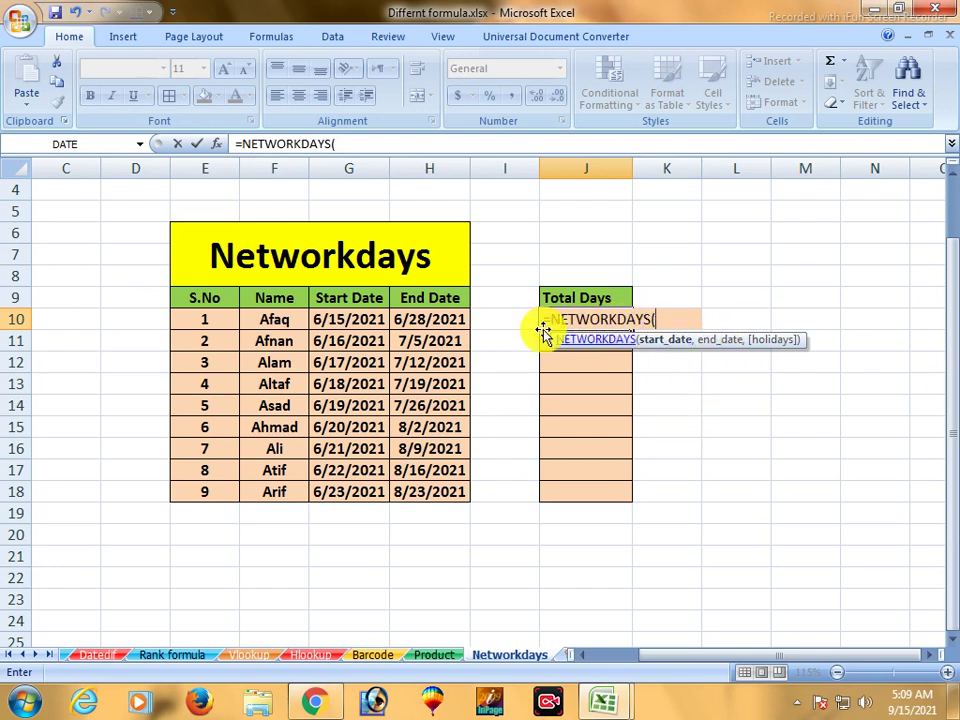
{"action": "left_click", "coordinate": [361, 320]}
{"action": "type", "text": ","}
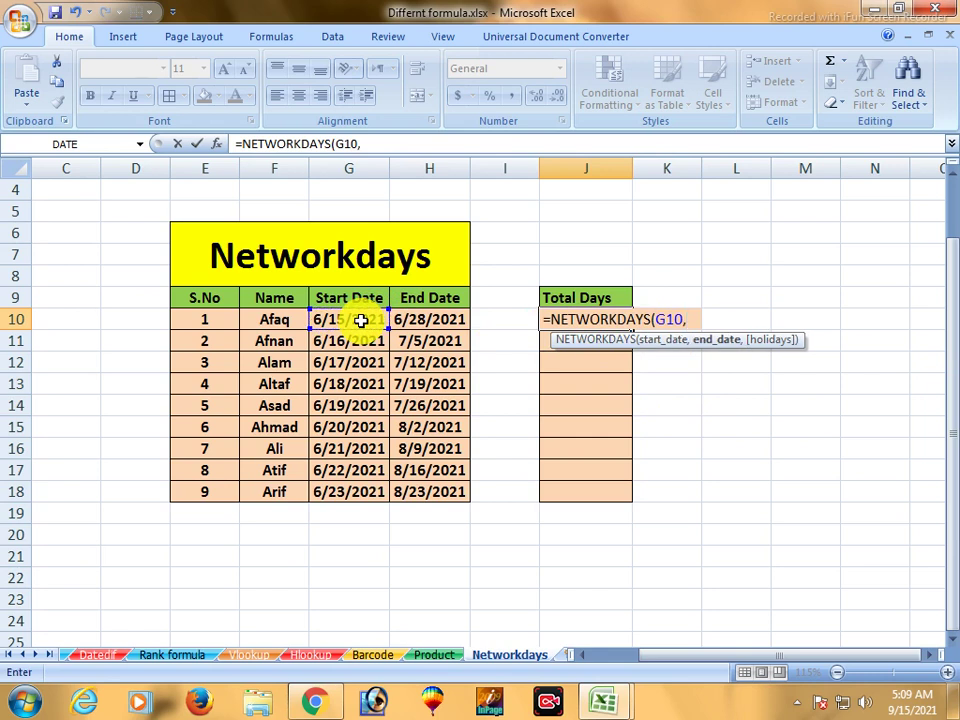
{"action": "left_click", "coordinate": [444, 318]}
{"action": "type", "text": ")"}
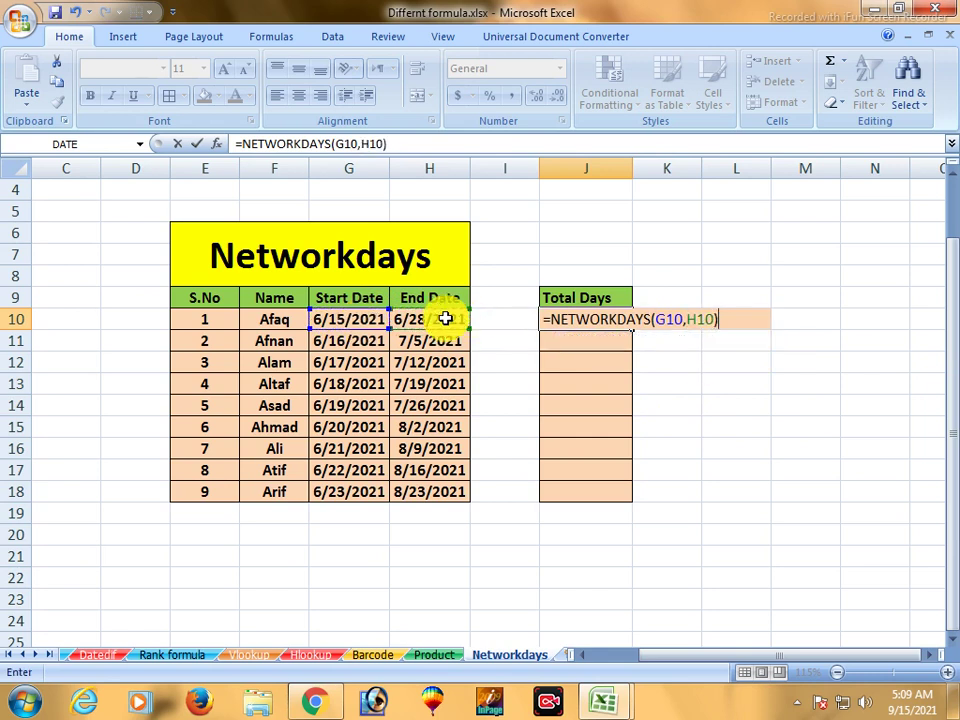
{"action": "key", "text": "Return"}
Check the J10 formula against the first record's start and end dates.
{"action": "left_click", "coordinate": [575, 318]}
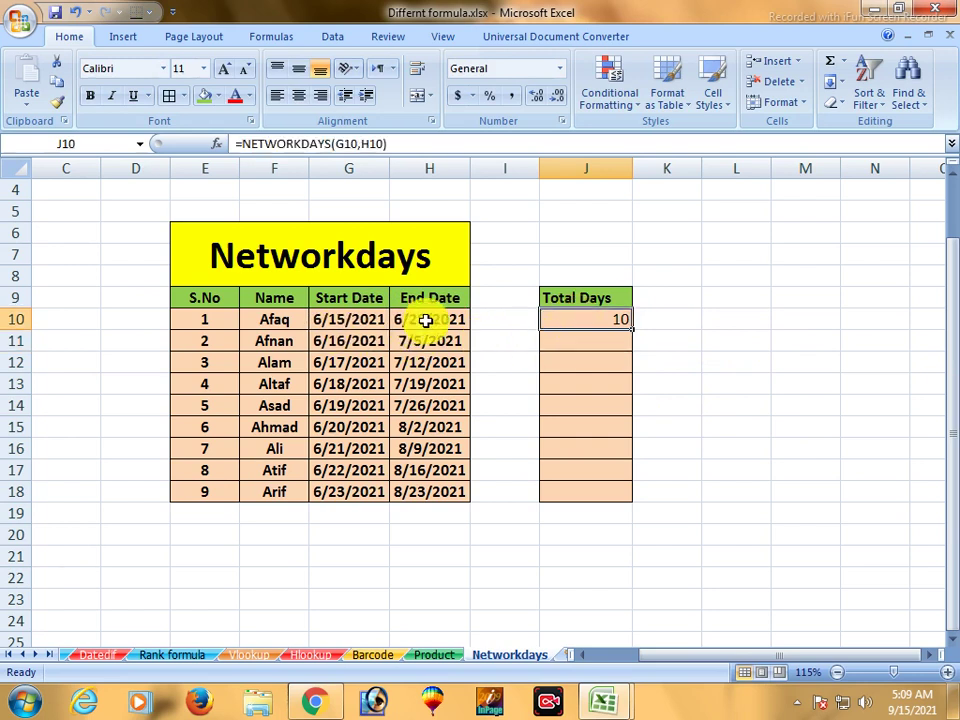
{"action": "left_click", "coordinate": [330, 327]}
{"action": "left_click", "coordinate": [408, 324]}
{"action": "left_click", "coordinate": [418, 333]}
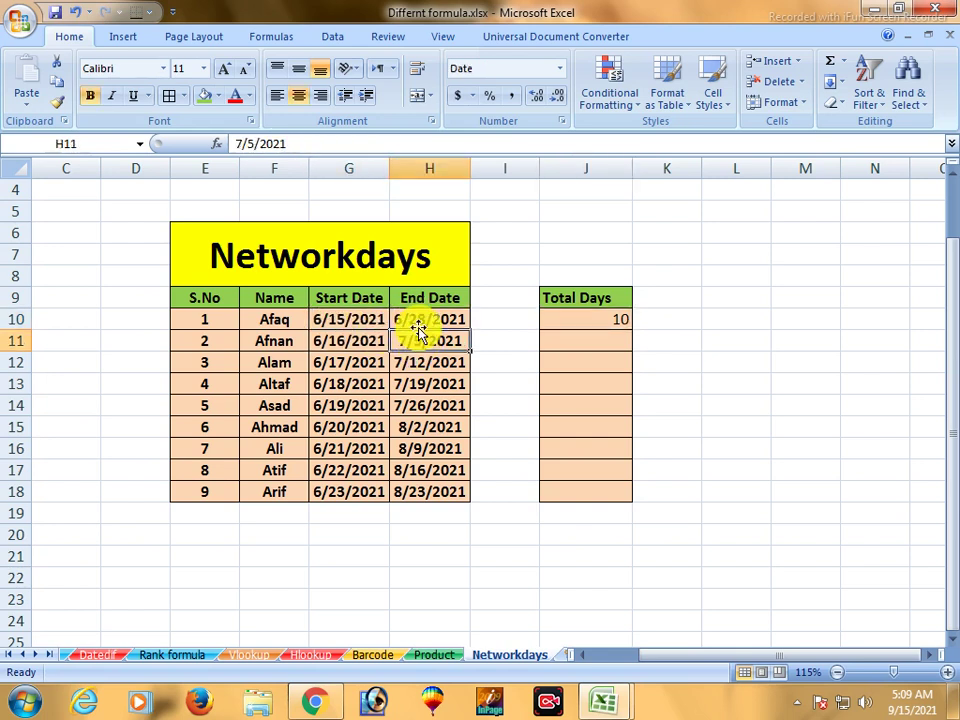
Examine the first record's start date in G10 and end date in H10.
{"action": "left_click", "coordinate": [421, 321]}
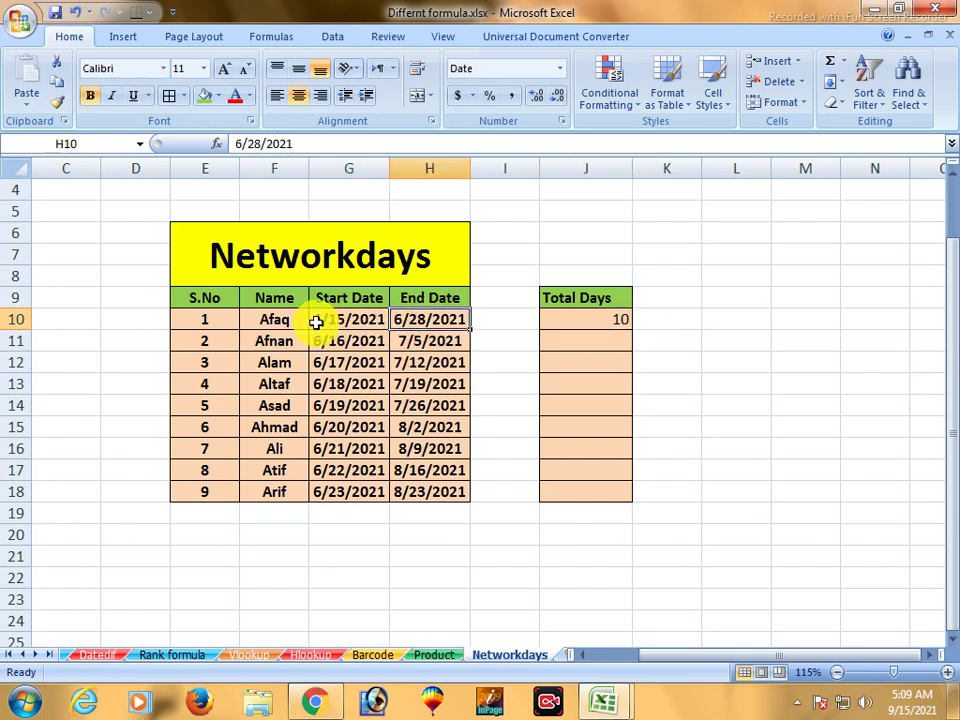
{"action": "left_click", "coordinate": [420, 336]}
{"action": "left_click", "coordinate": [331, 318]}
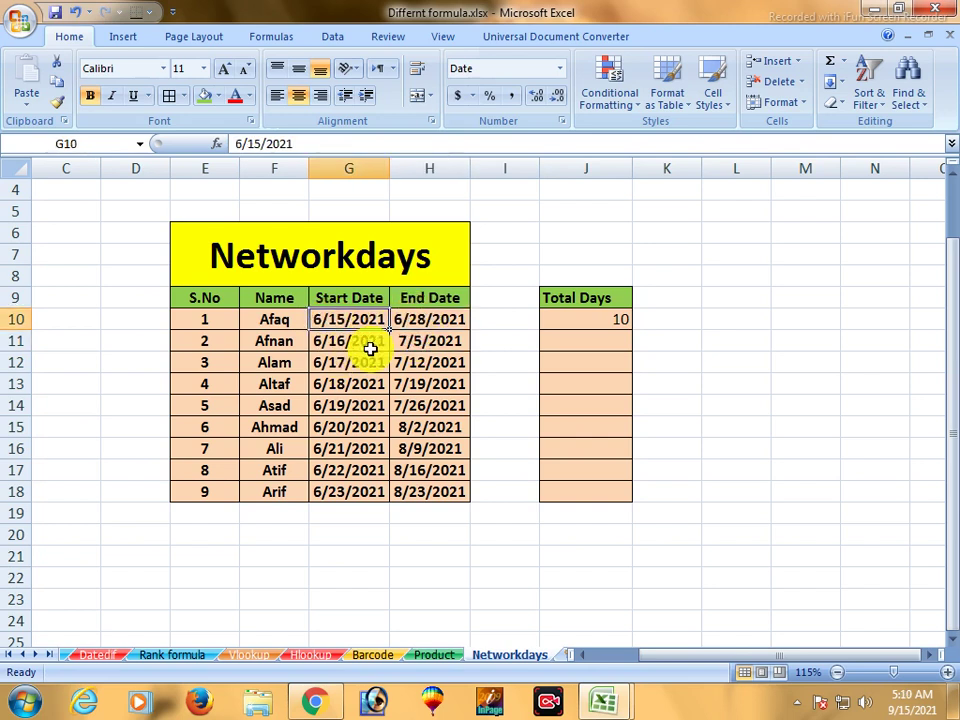
{"action": "left_click", "coordinate": [435, 319]}
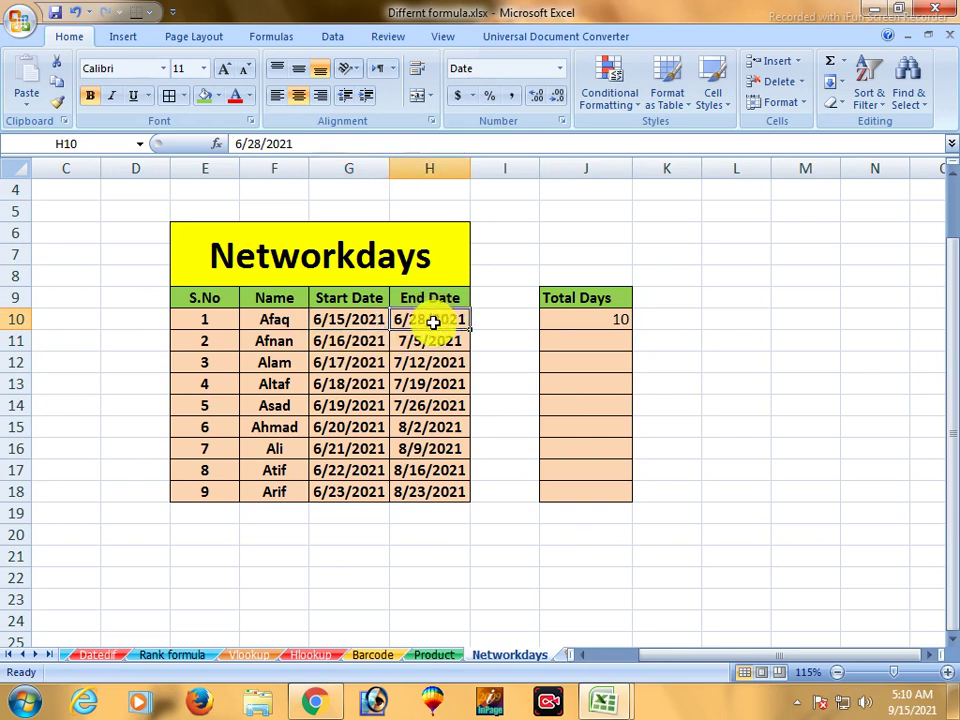
{"action": "left_click", "coordinate": [338, 322]}
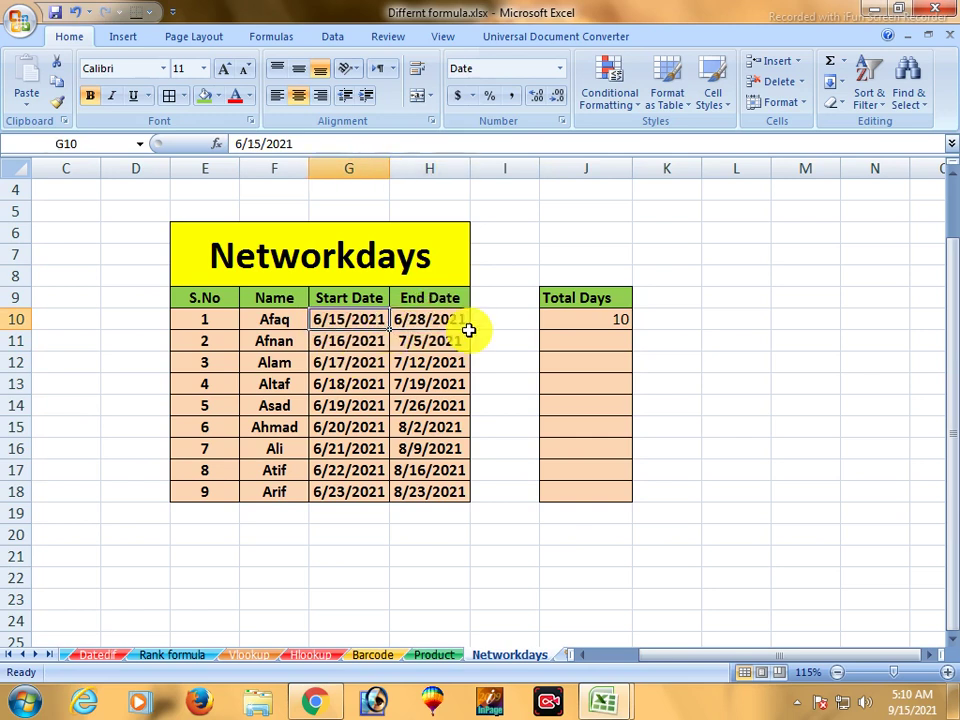
Examine the formula in J10 and the empty Total Days cells J11 and J12 beneath it.
{"action": "left_click", "coordinate": [585, 322]}
{"action": "left_click", "coordinate": [590, 341]}
{"action": "left_click", "coordinate": [587, 365]}
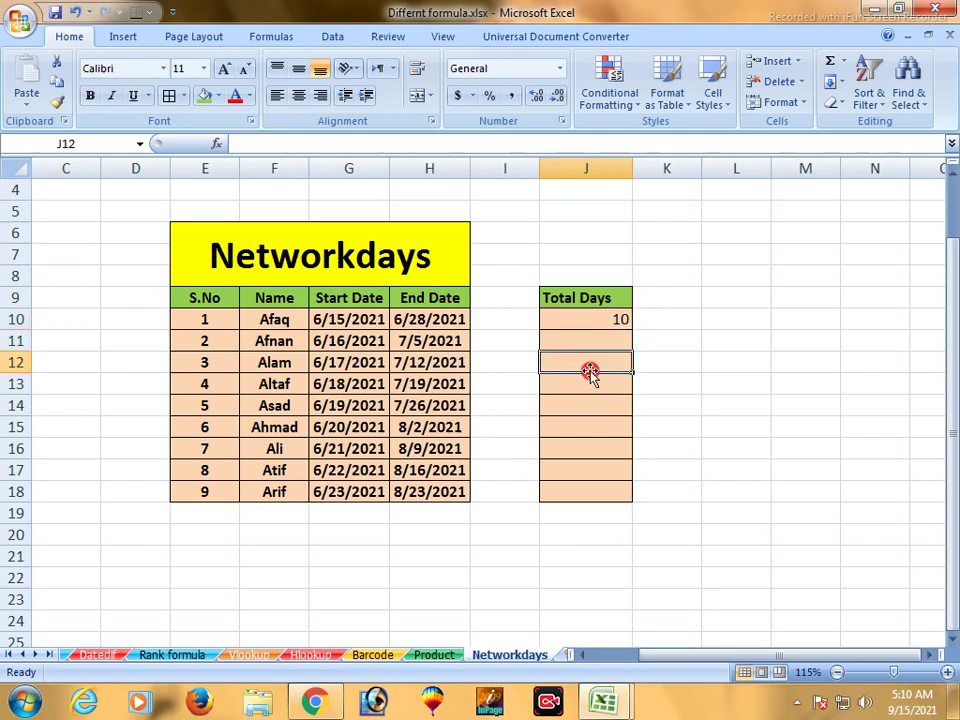
{"action": "left_click", "coordinate": [578, 322]}
{"action": "left_click", "coordinate": [589, 343]}
{"action": "left_click", "coordinate": [587, 322]}
{"action": "left_click", "coordinate": [587, 341]}
{"action": "left_click", "coordinate": [579, 319]}
{"action": "left_click", "coordinate": [587, 362]}
{"action": "left_click", "coordinate": [583, 322]}
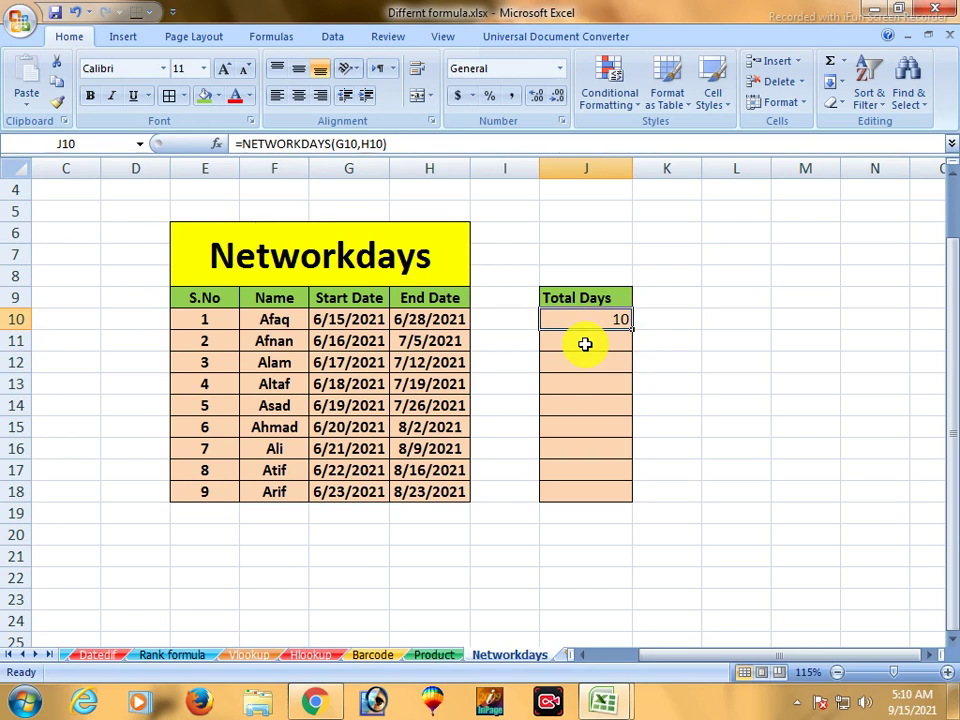
{"action": "left_click", "coordinate": [585, 344]}
{"action": "left_click", "coordinate": [585, 321]}
{"action": "left_click", "coordinate": [590, 334]}
{"action": "left_click", "coordinate": [594, 326]}
{"action": "left_click", "coordinate": [598, 341]}
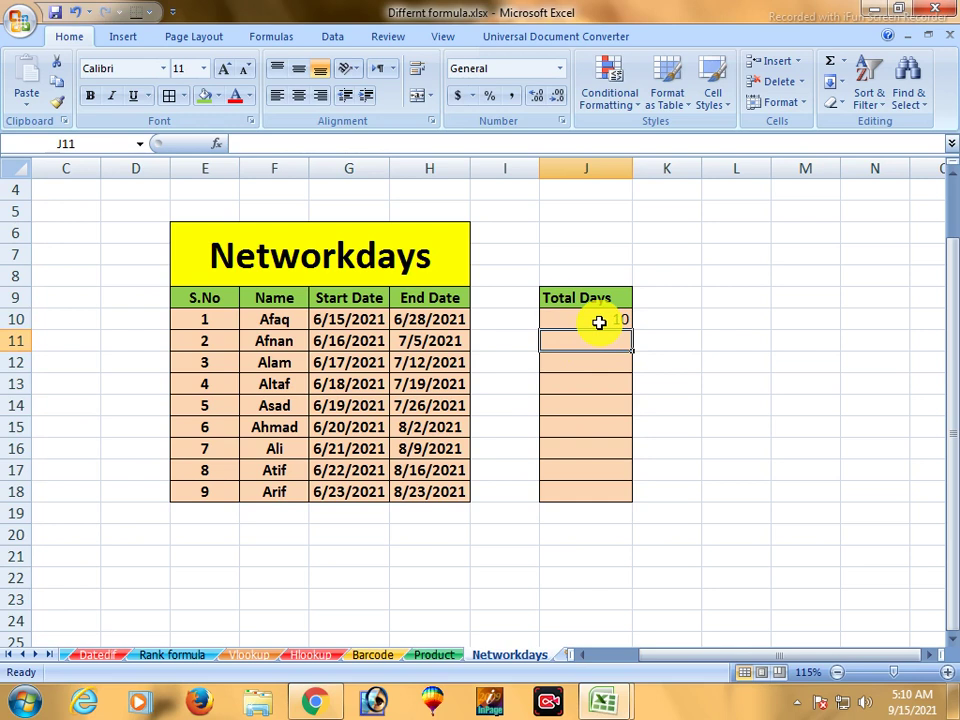
{"action": "left_click", "coordinate": [596, 319]}
{"action": "left_click", "coordinate": [588, 340]}
{"action": "left_click", "coordinate": [592, 321]}
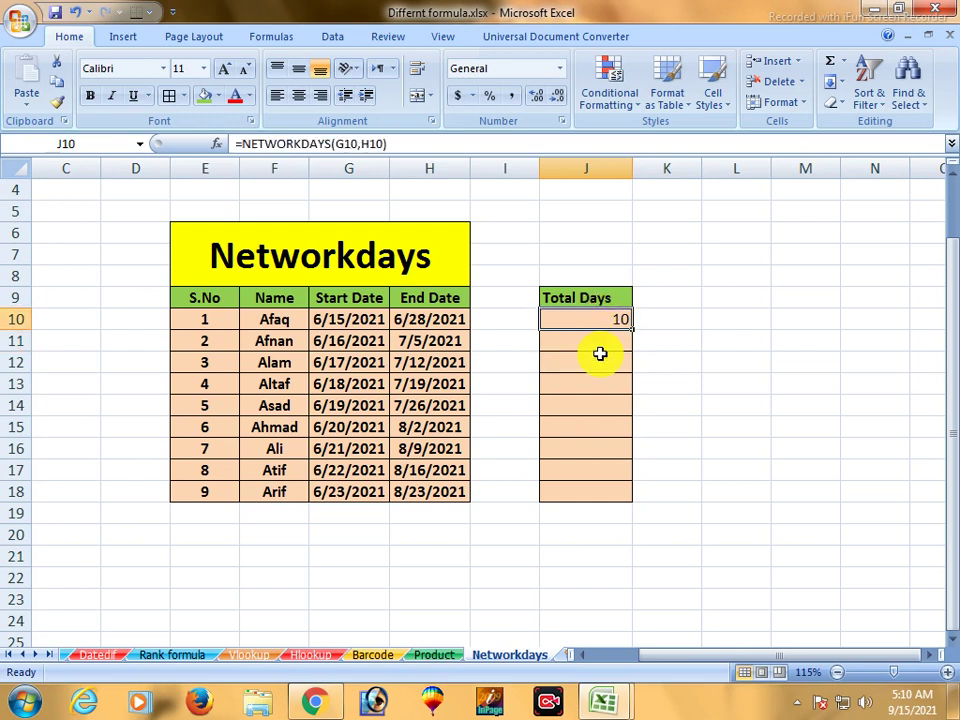
Calculate the second record's working days in J11 with the formula =networkdays(G11,H11).
{"action": "left_click", "coordinate": [589, 342]}
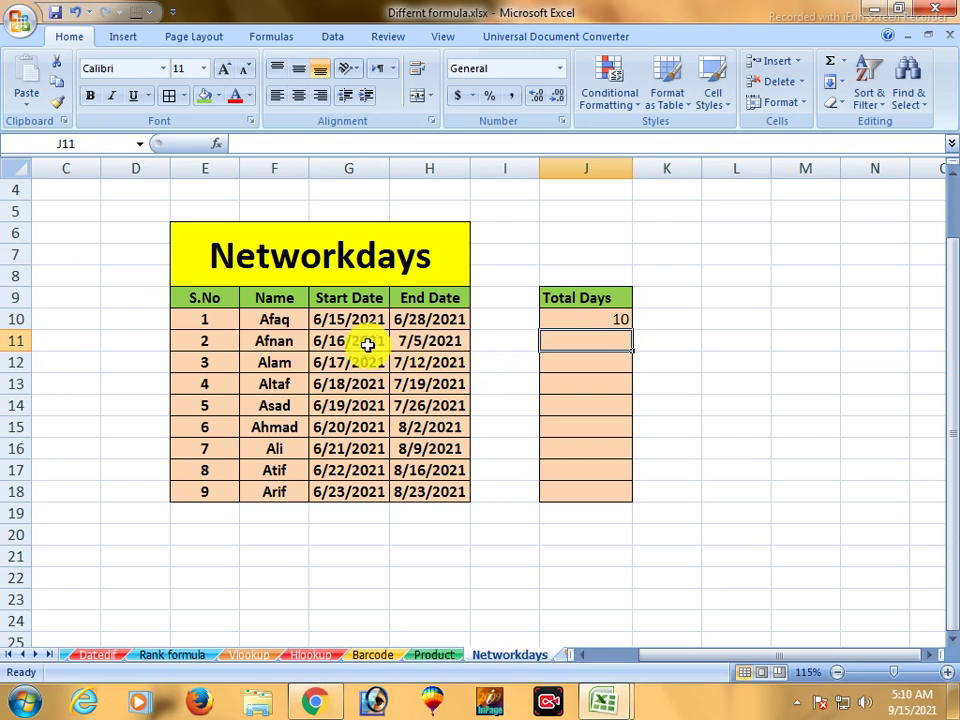
{"action": "key", "text": "Down"}
{"action": "key", "text": "Down"}
{"action": "key", "text": "Up"}
{"action": "key", "text": "Up"}
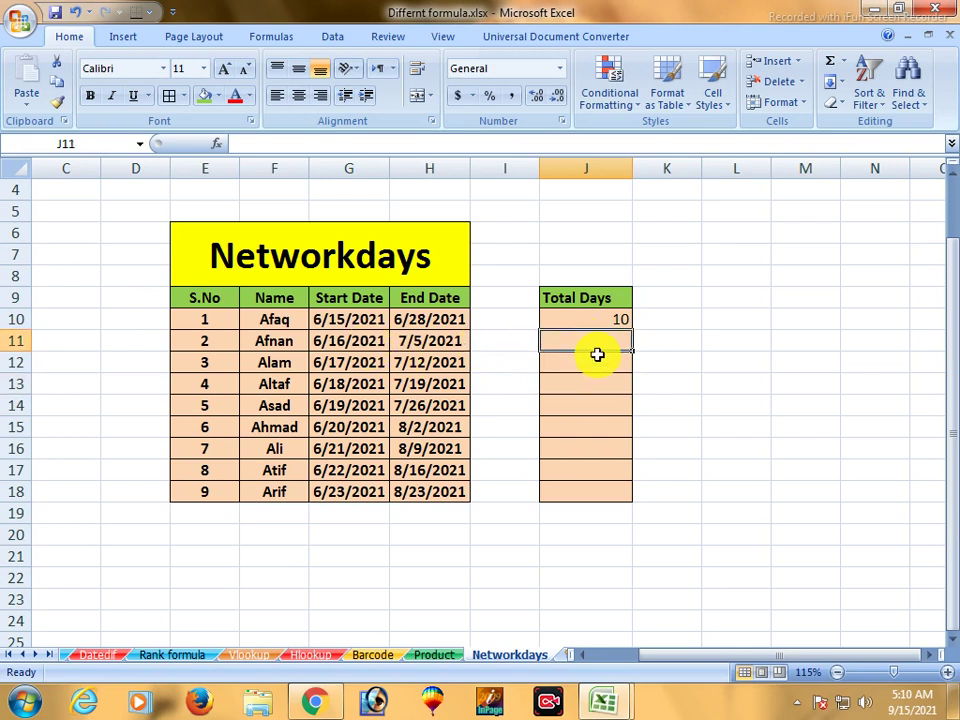
{"action": "type", "text": "=networ"}
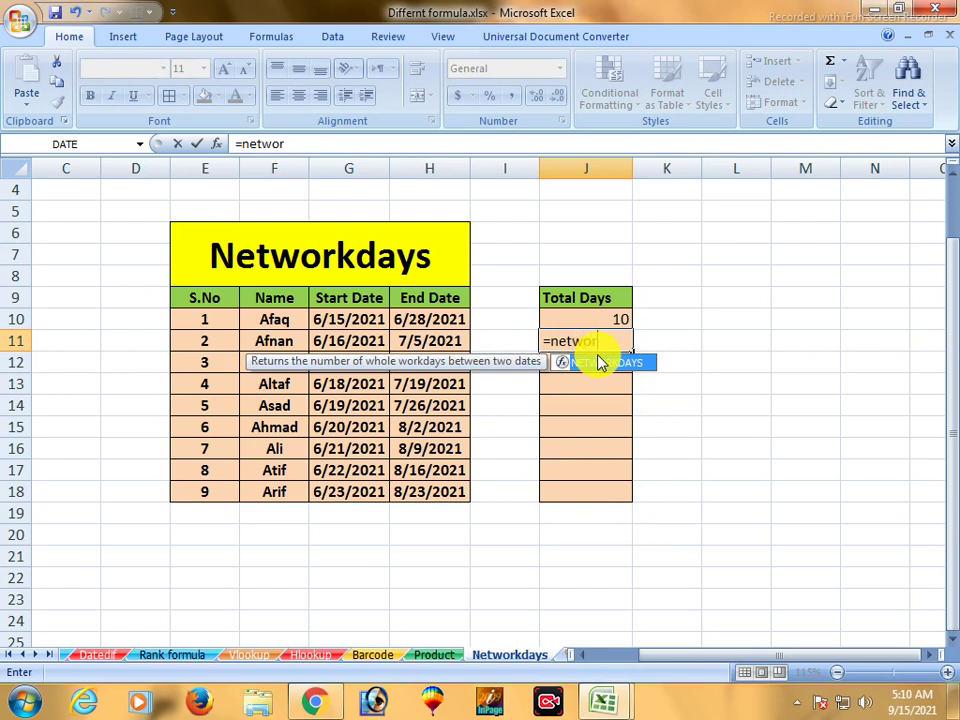
{"action": "type", "text": "kdays"}
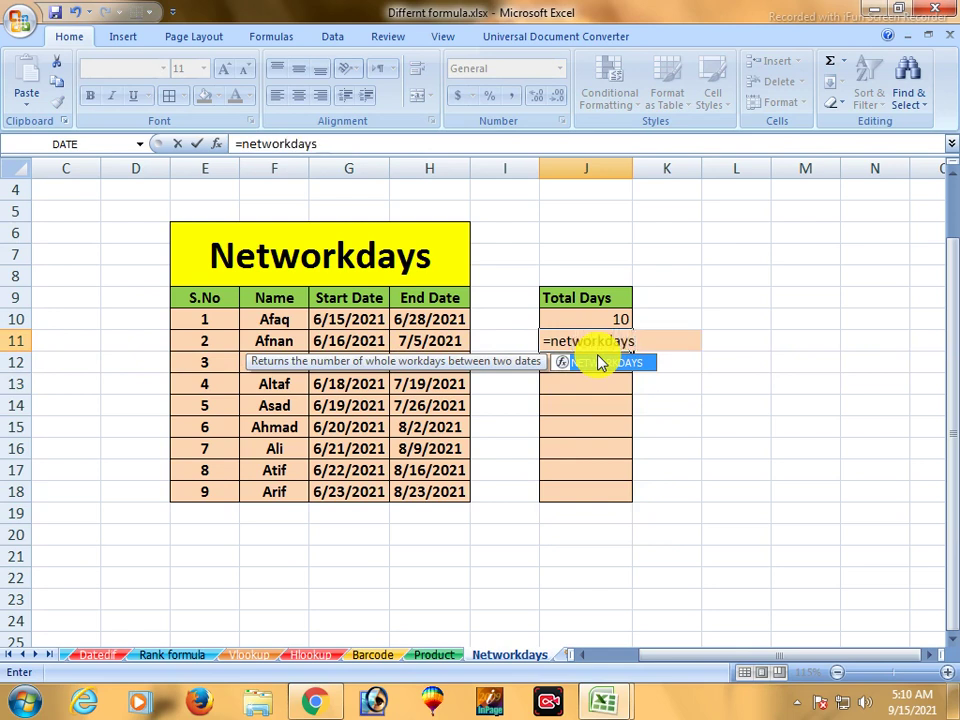
{"action": "type", "text": "("}
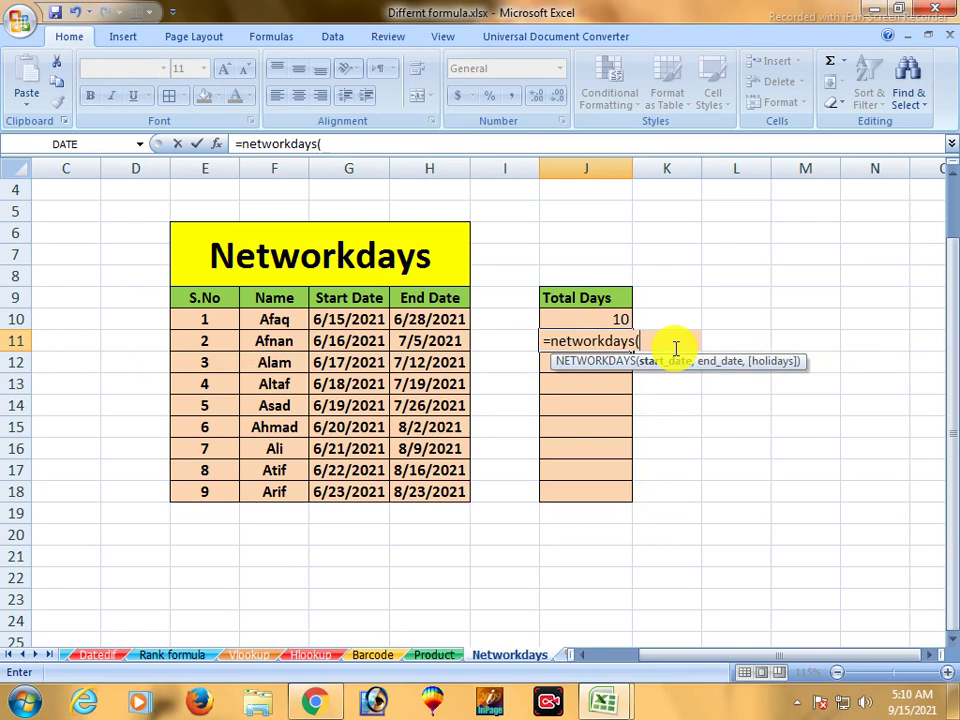
{"action": "left_click", "coordinate": [360, 343]}
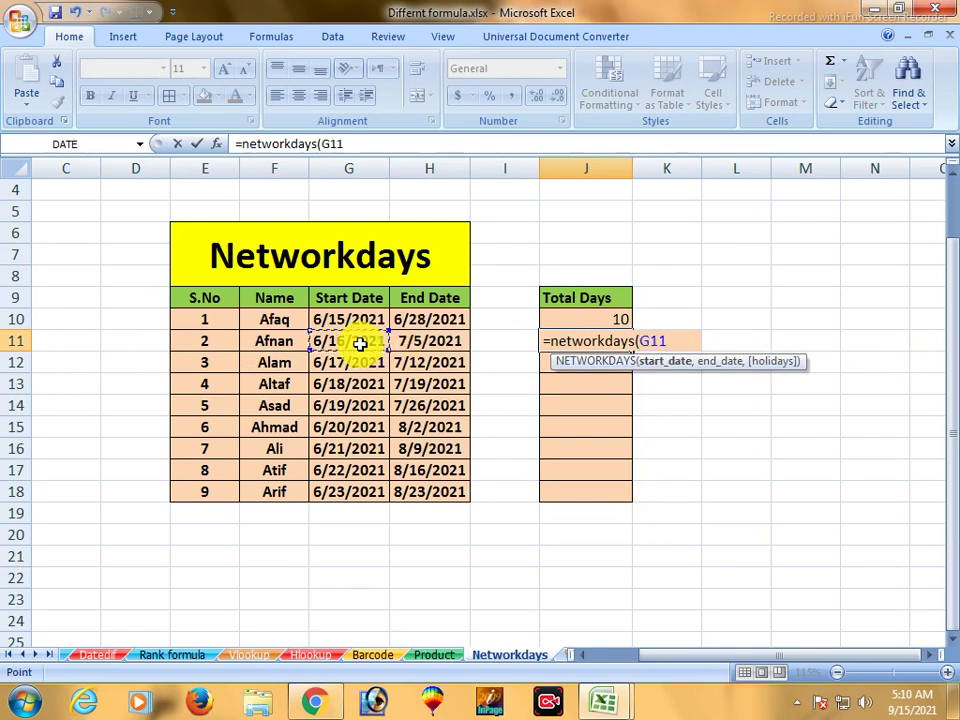
{"action": "type", "text": ","}
{"action": "left_click", "coordinate": [413, 342]}
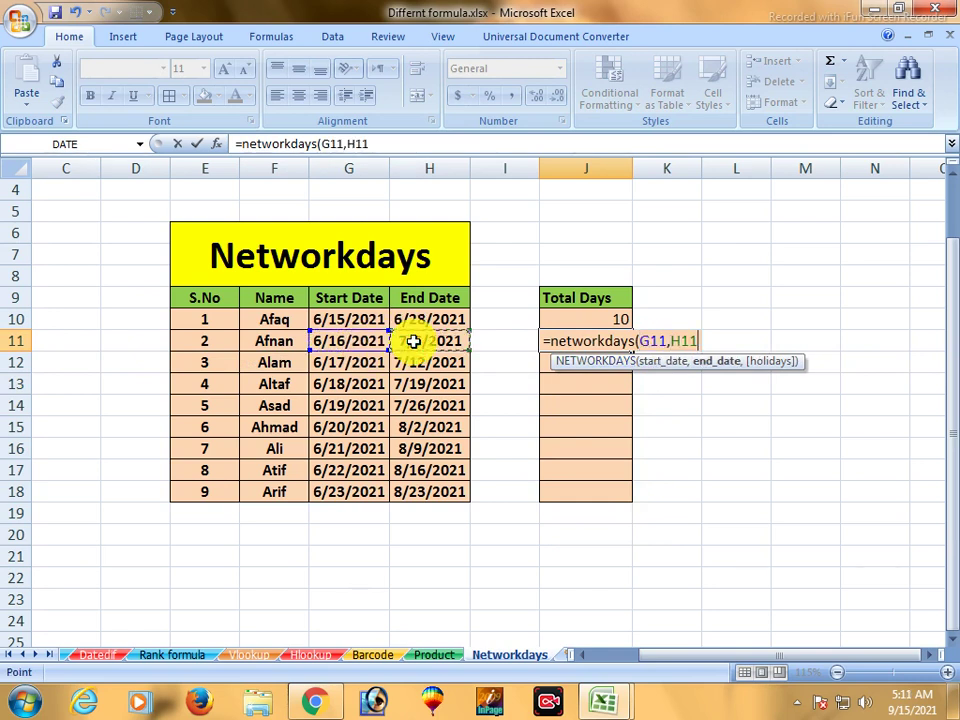
{"action": "type", "text": ")"}
{"action": "key", "text": "Return"}
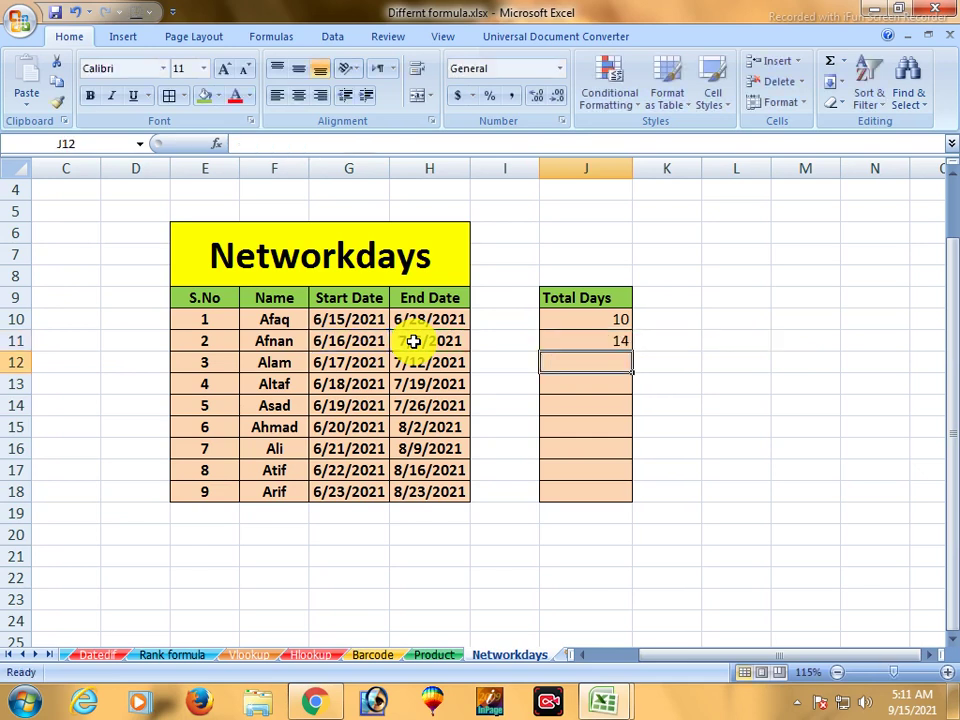
Fill the J11 formula down through J18 and check the last record's formula.
{"action": "left_click", "coordinate": [575, 340]}
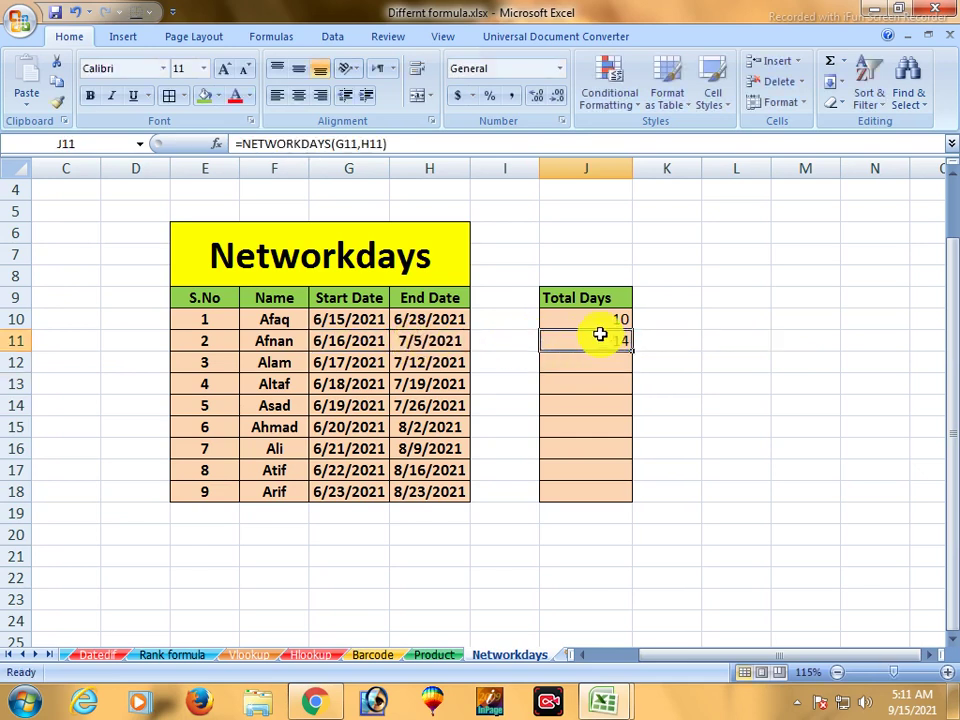
{"action": "left_click_drag", "start_coordinate": [633, 349], "coordinate": [628, 500]}
{"action": "left_click", "coordinate": [598, 547]}
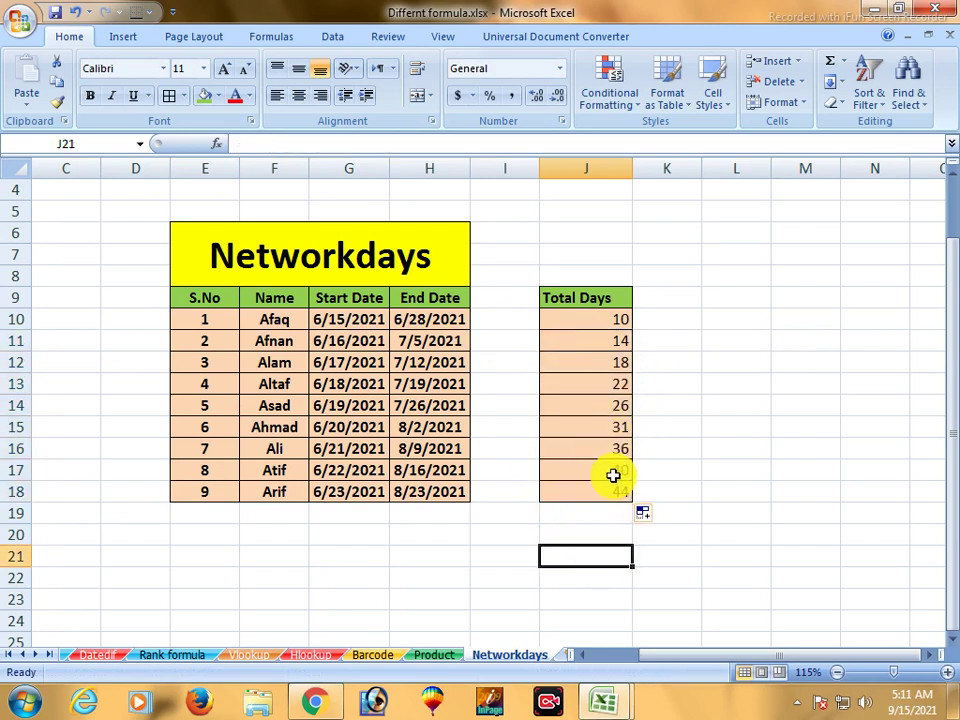
{"action": "left_click", "coordinate": [576, 490]}
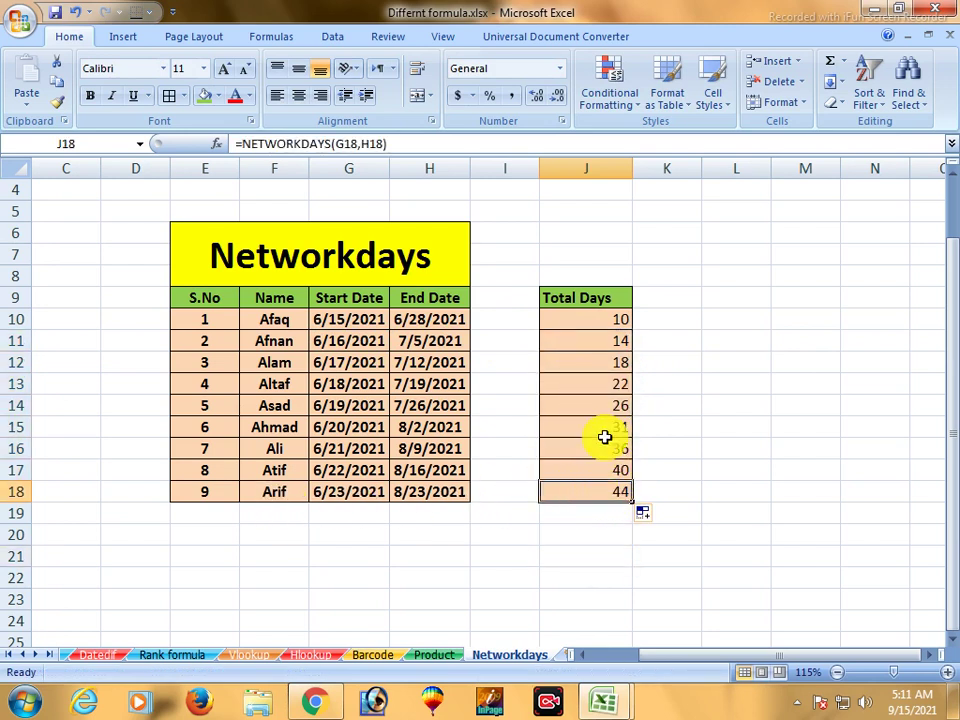
{"action": "left_click", "coordinate": [587, 302]}
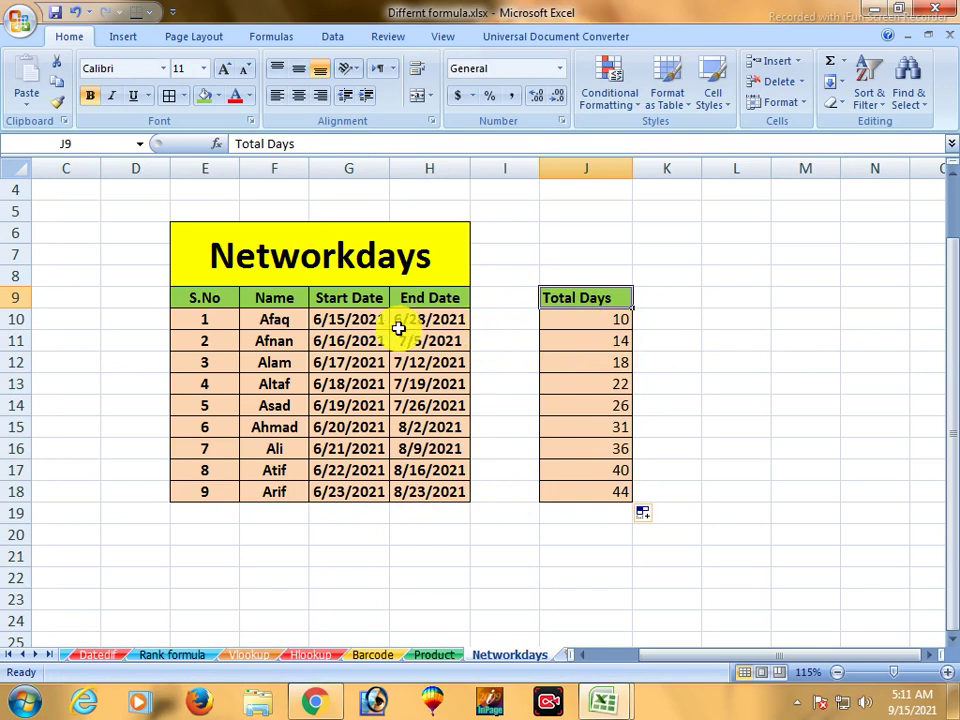
Add the heading Salary in I9, between End Date and Total Days.
{"action": "left_click", "coordinate": [505, 307]}
{"action": "type", "text": "Salary"}
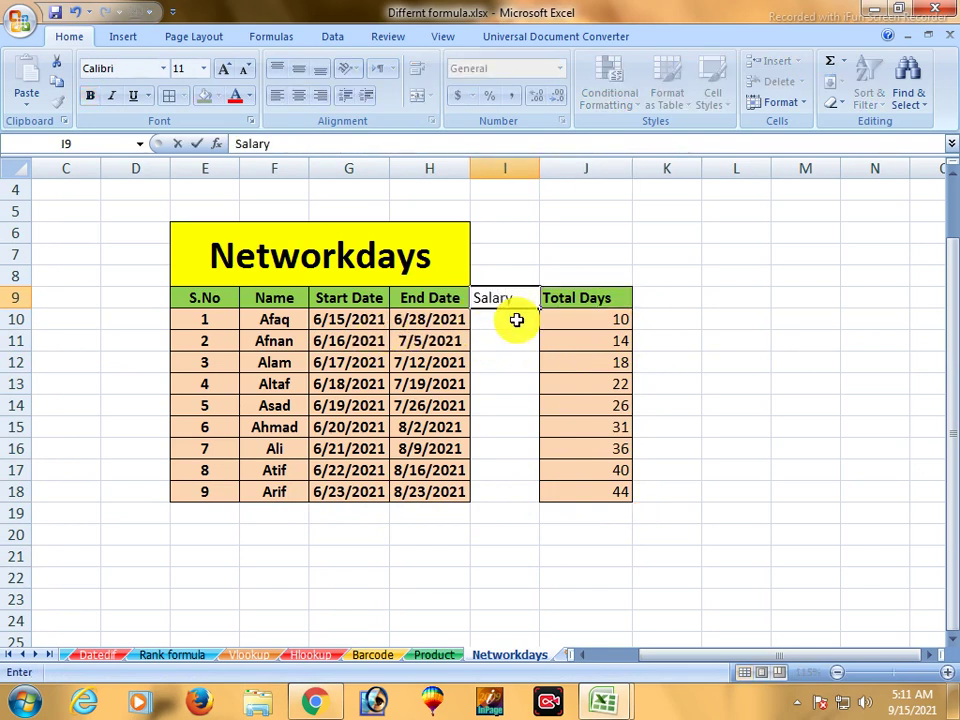
{"action": "left_click", "coordinate": [516, 320]}
Enter 700 as the first salary in I10 and fill it down through I18.
{"action": "left_click_drag", "start_coordinate": [497, 316], "coordinate": [500, 491]}
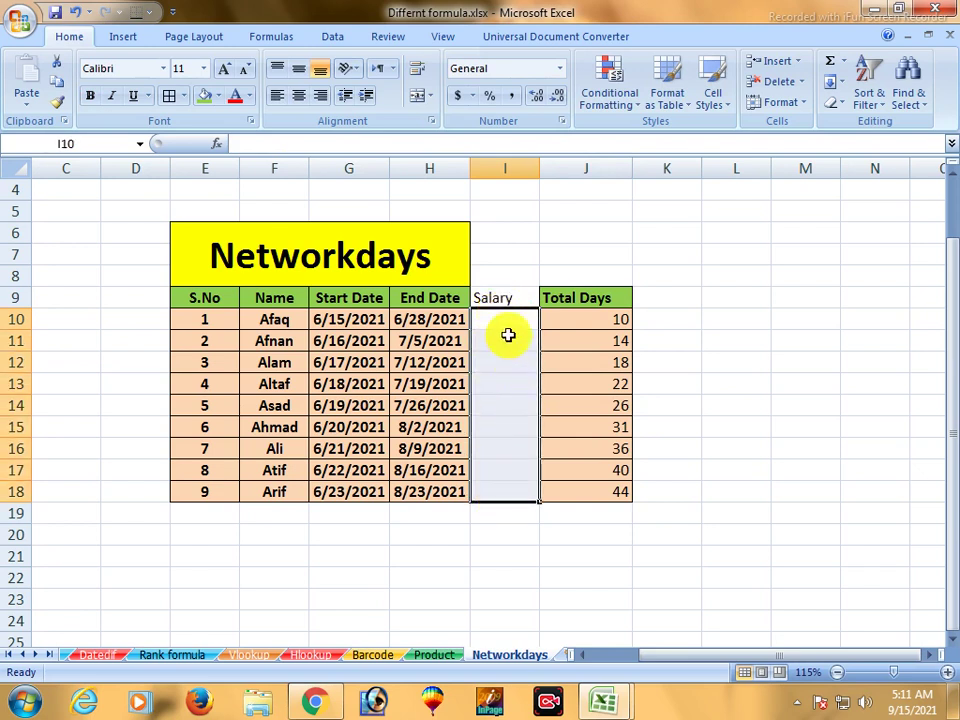
{"action": "left_click", "coordinate": [501, 319]}
{"action": "type", "text": "7"}
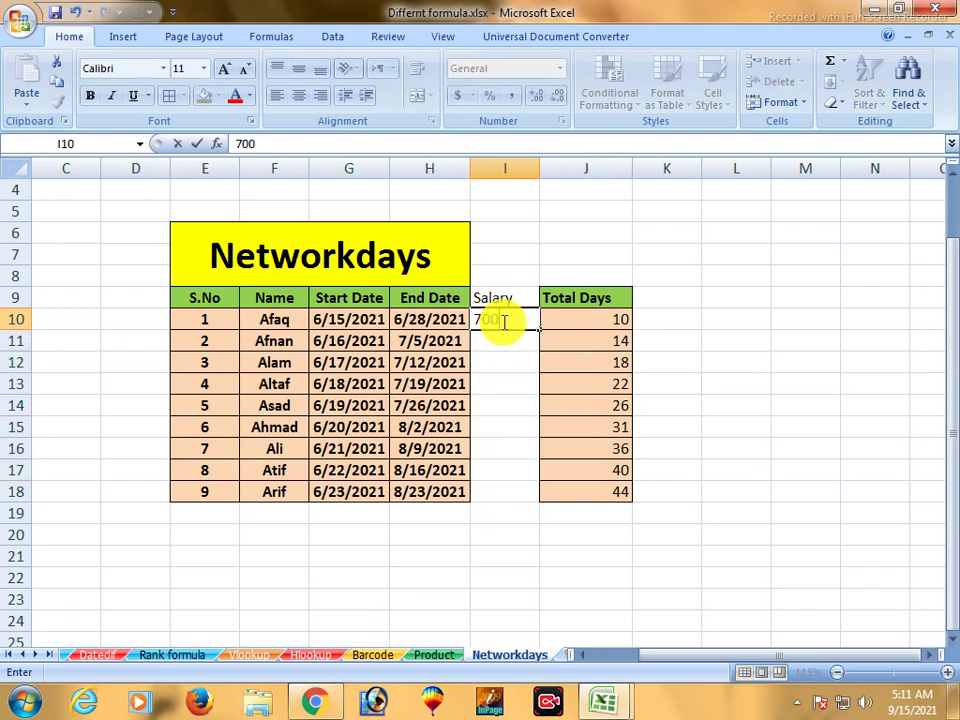
{"action": "type", "text": "00"}
{"action": "left_click", "coordinate": [521, 379]}
{"action": "left_click_drag", "start_coordinate": [510, 321], "coordinate": [510, 491]}
{"action": "key", "text": "ctrl+d"}
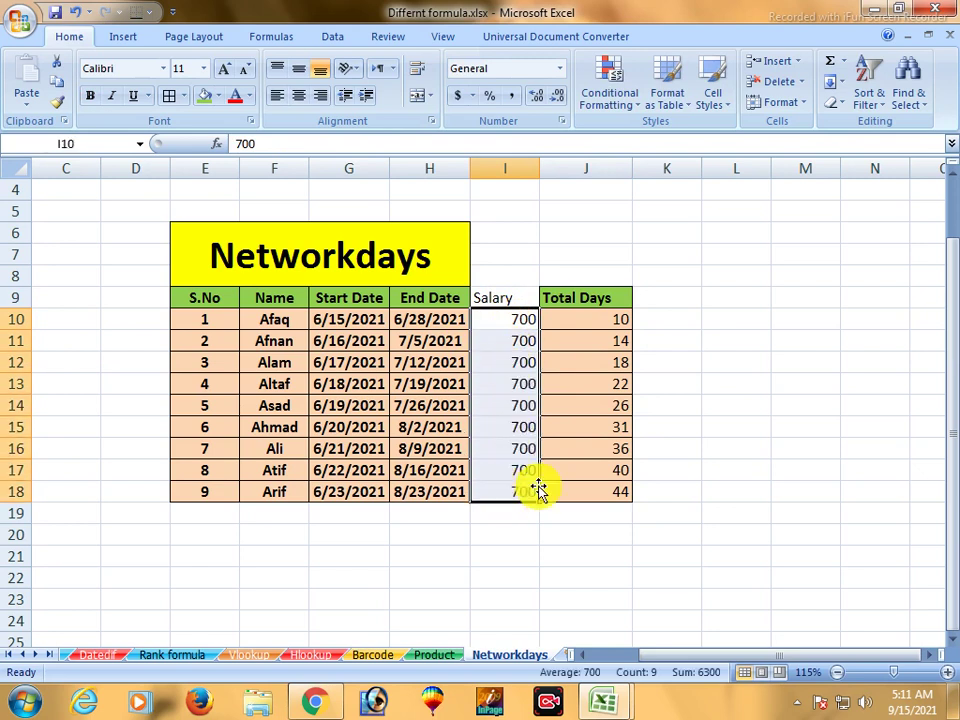
Give the Salary heading cell I9 the green fill of the other headings.
{"action": "left_click", "coordinate": [496, 342]}
{"action": "left_click", "coordinate": [497, 300]}
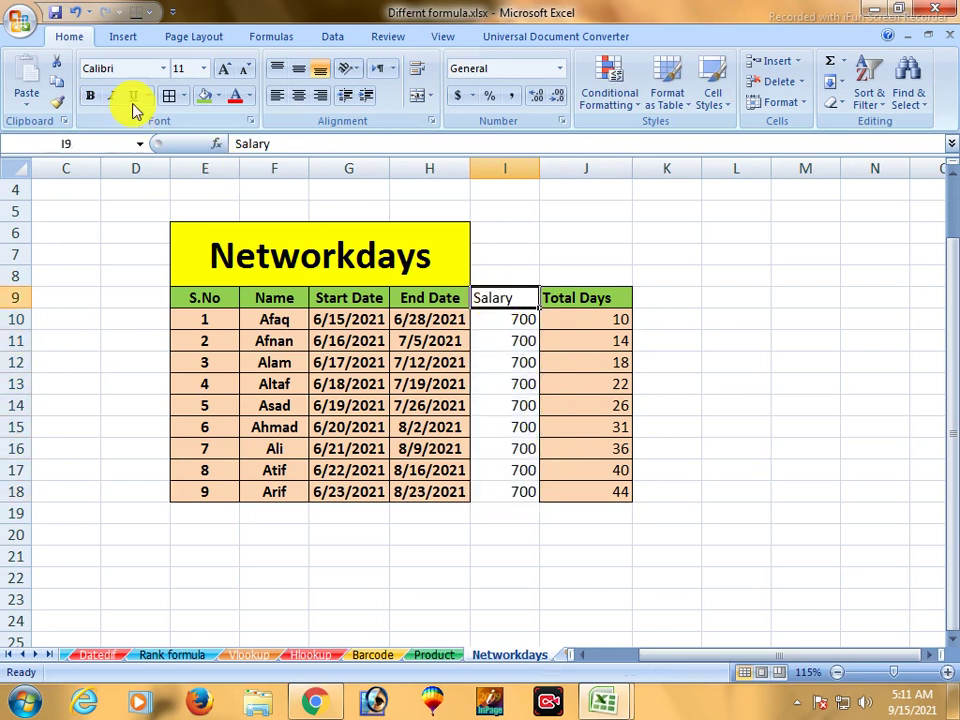
{"action": "left_click", "coordinate": [204, 95]}
Copy the formatting of the End Date cells H10:H18 onto the salary cells and auto-fit the width of column I.
{"action": "left_click_drag", "start_coordinate": [511, 331], "coordinate": [516, 489]}
{"action": "left_click_drag", "start_coordinate": [428, 320], "coordinate": [429, 493]}
{"action": "left_click", "coordinate": [58, 103]}
{"action": "left_click", "coordinate": [505, 320]}
{"action": "double_click", "coordinate": [538, 166]}
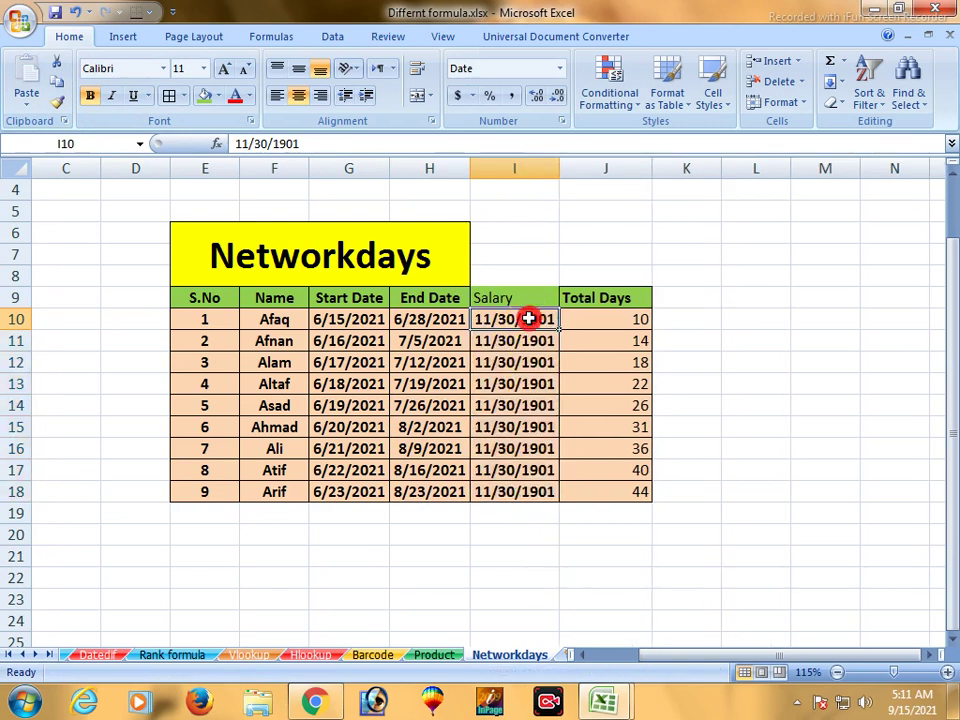
Try to correct the date display in I10 by entering 700 again.
{"action": "left_click", "coordinate": [461, 423]}
{"action": "left_click", "coordinate": [519, 320]}
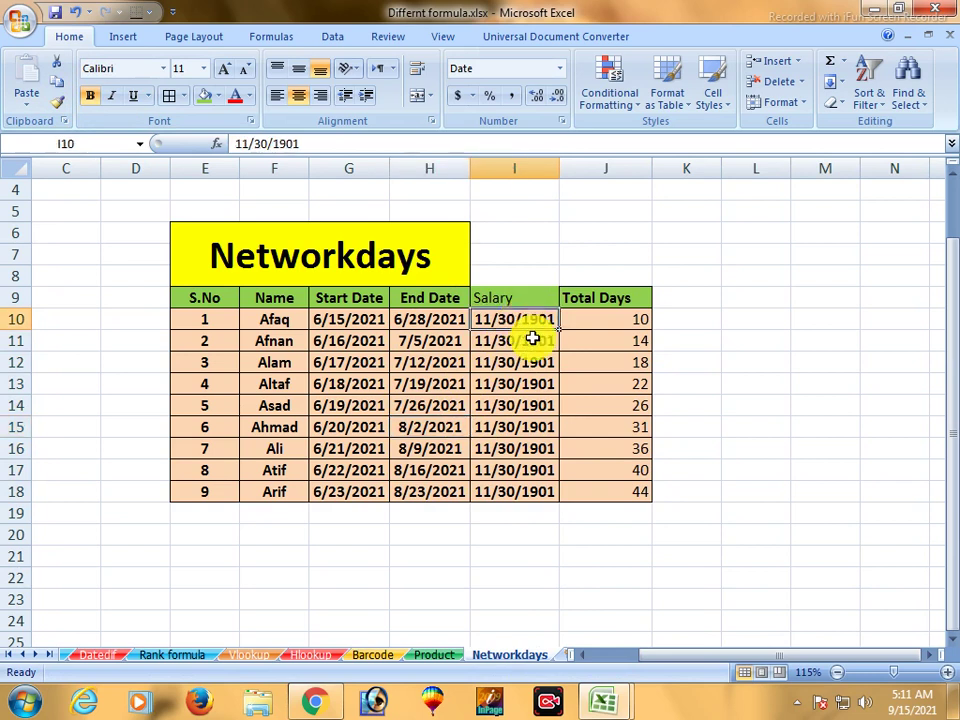
{"action": "type", "text": "70"}
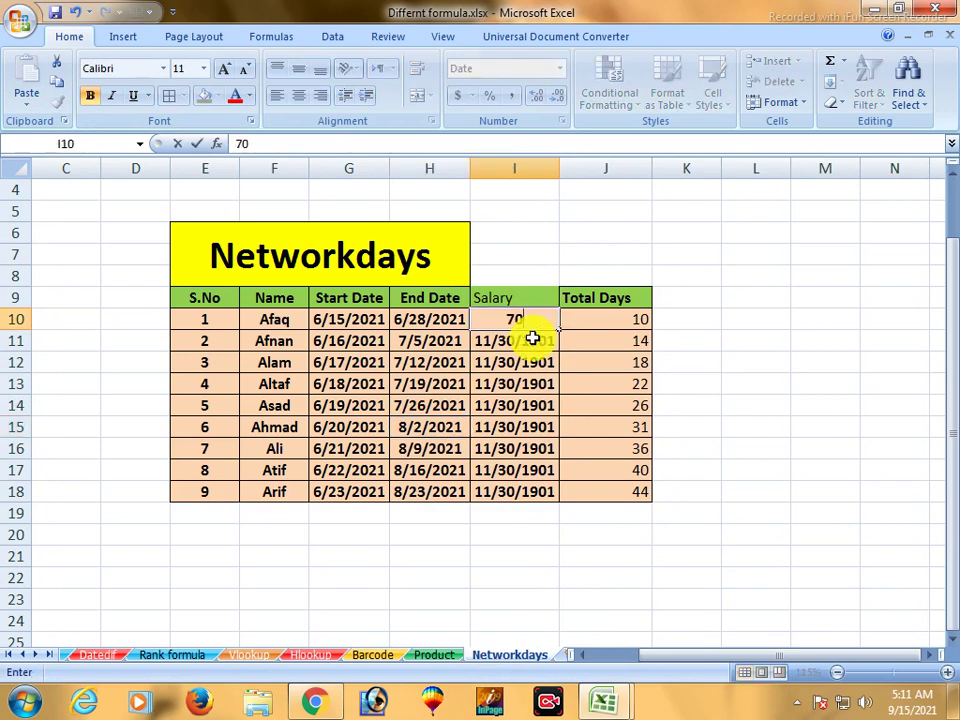
{"action": "type", "text": "0"}
{"action": "left_click", "coordinate": [435, 341]}
Set the number format of I10 to General and fill the cell down through I18.
{"action": "left_click", "coordinate": [523, 319]}
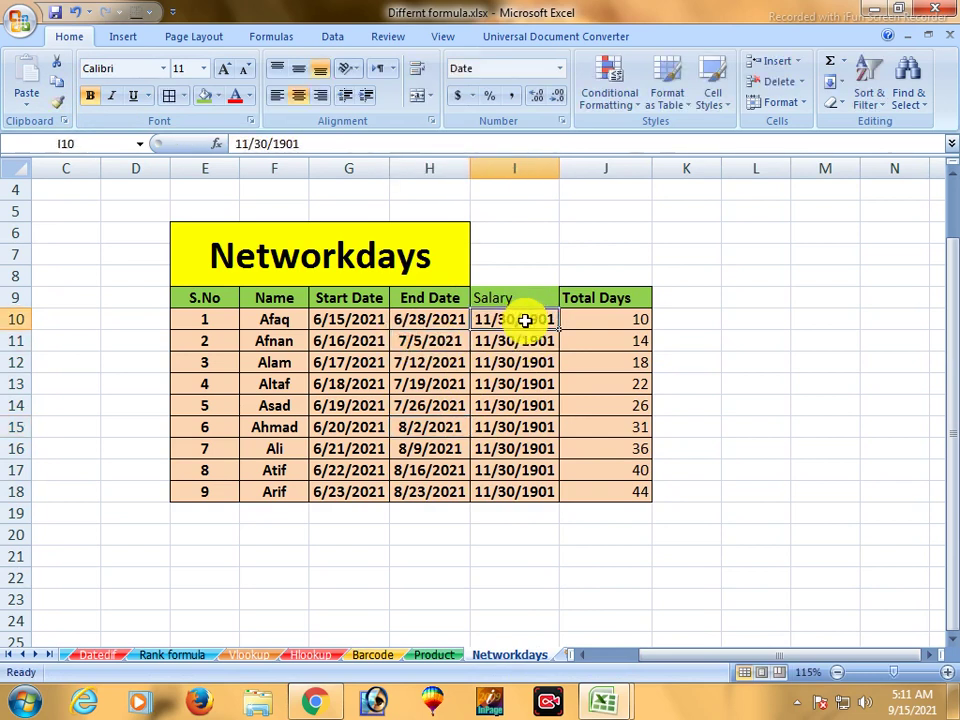
{"action": "left_click", "coordinate": [560, 69]}
{"action": "left_click", "coordinate": [510, 105]}
{"action": "key", "text": "Down"}
{"action": "key", "text": "Down"}
{"action": "key", "text": "Down"}
{"action": "key", "text": "Down"}
{"action": "key", "text": "Up"}
{"action": "key", "text": "Up"}
{"action": "key", "text": "Up"}
{"action": "key", "text": "Up"}
{"action": "left_click_drag", "start_coordinate": [555, 331], "coordinate": [549, 499]}
{"action": "left_click", "coordinate": [489, 561]}
{"action": "left_click", "coordinate": [520, 318]}
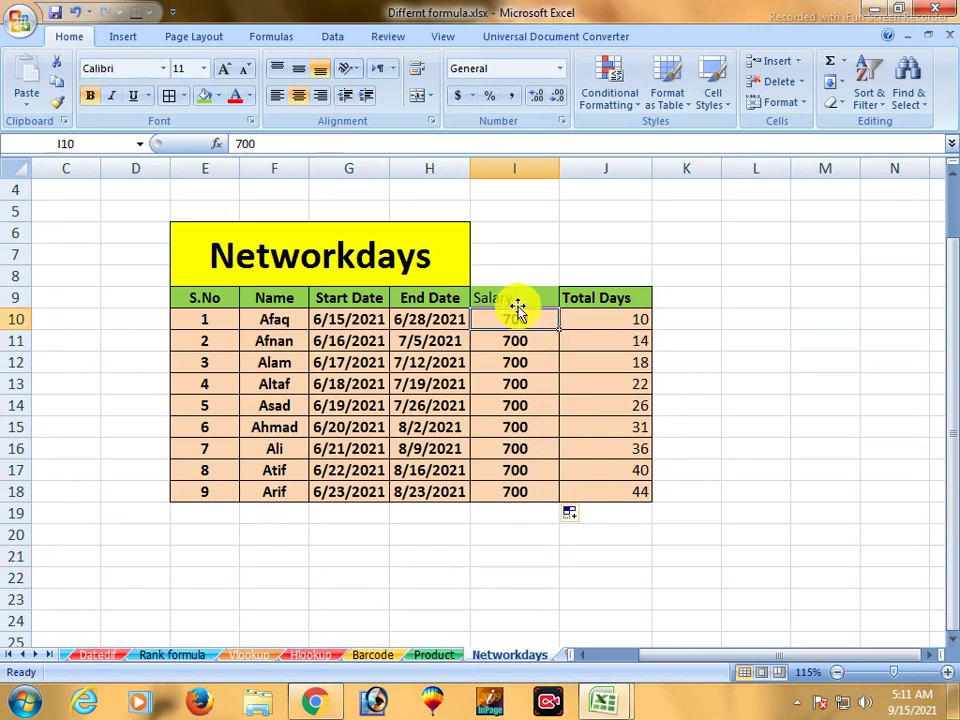
Make the Salary heading in I9 bold.
{"action": "left_click", "coordinate": [515, 299]}
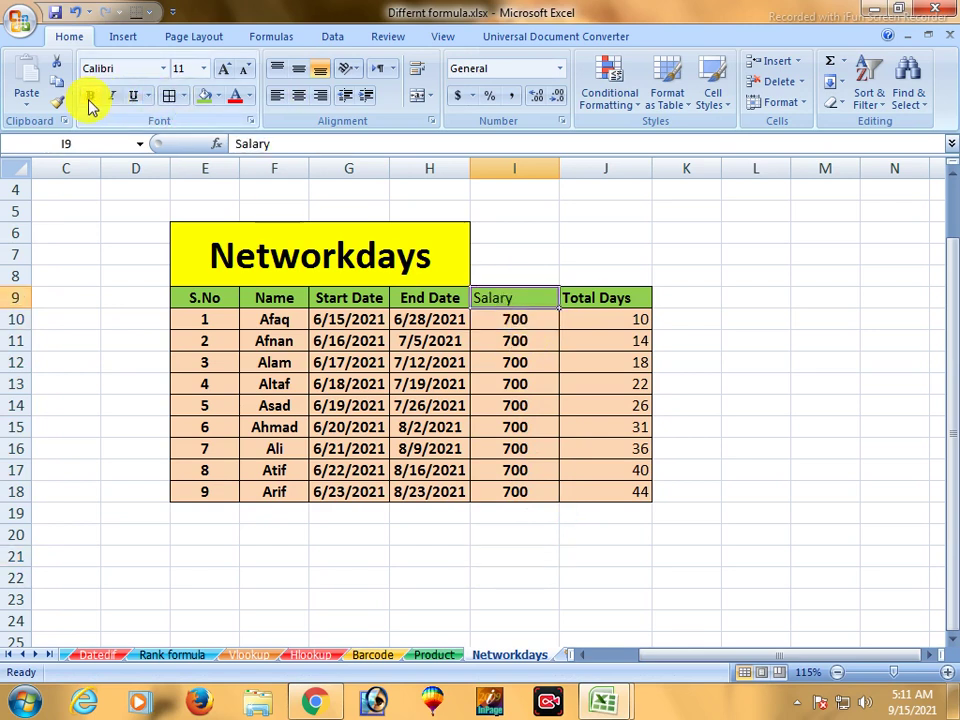
{"action": "left_click", "coordinate": [516, 358]}
{"action": "left_click_drag", "start_coordinate": [628, 319], "coordinate": [630, 505]}
{"action": "left_click", "coordinate": [684, 476]}
Add the heading "total Salary" in K9 and auto-fit the width of column K.
{"action": "left_click", "coordinate": [686, 298]}
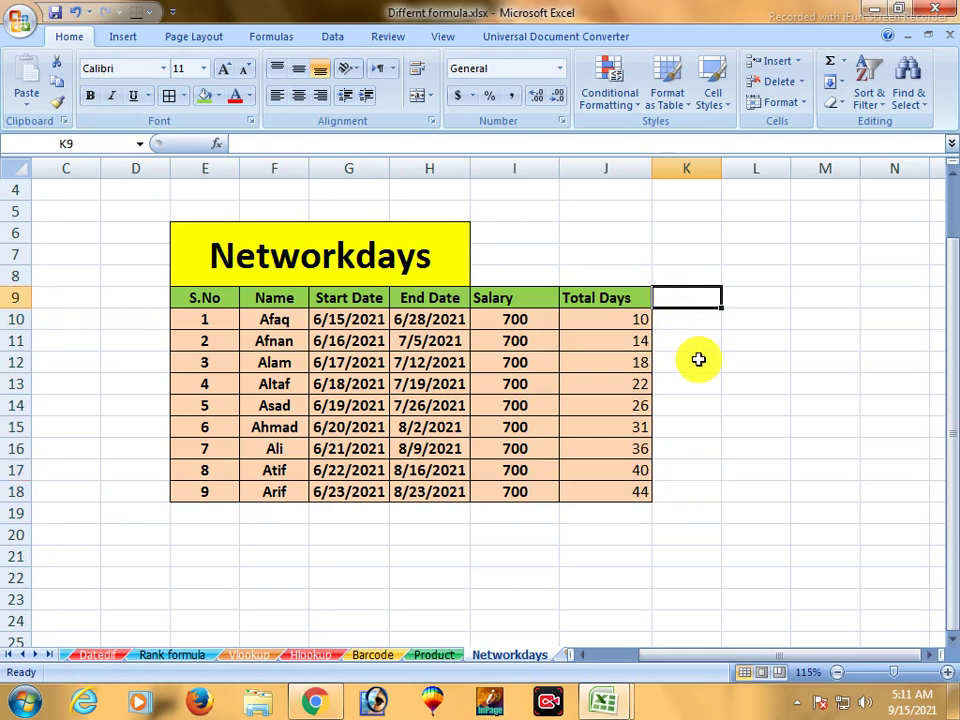
{"action": "type", "text": "total Salary"}
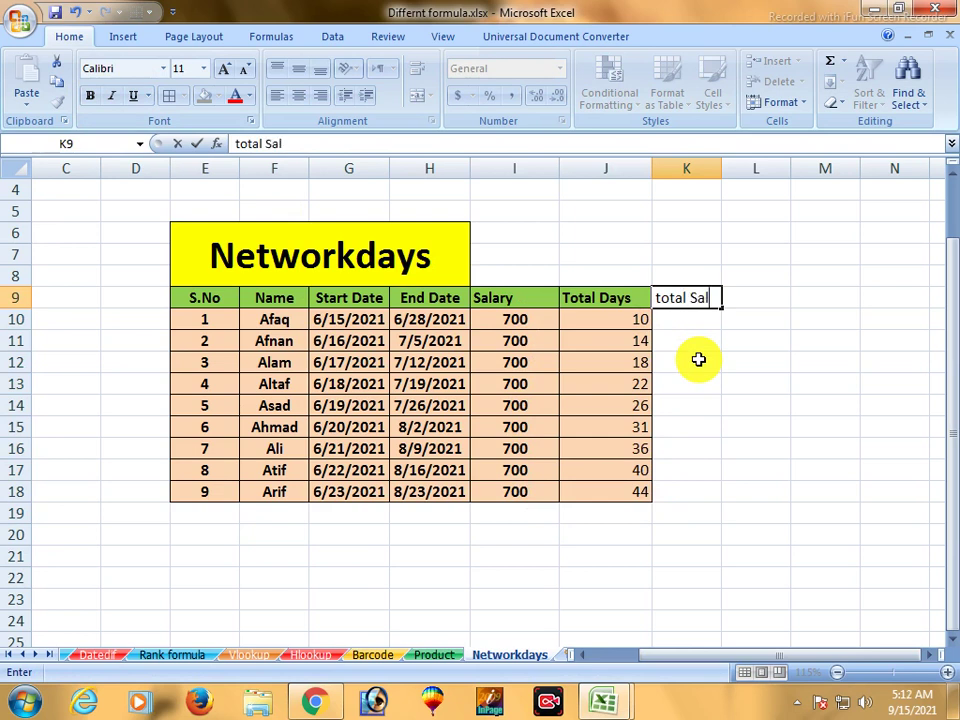
{"action": "double_click", "coordinate": [721, 168]}
{"action": "left_click", "coordinate": [712, 312]}
{"action": "left_click", "coordinate": [690, 296]}
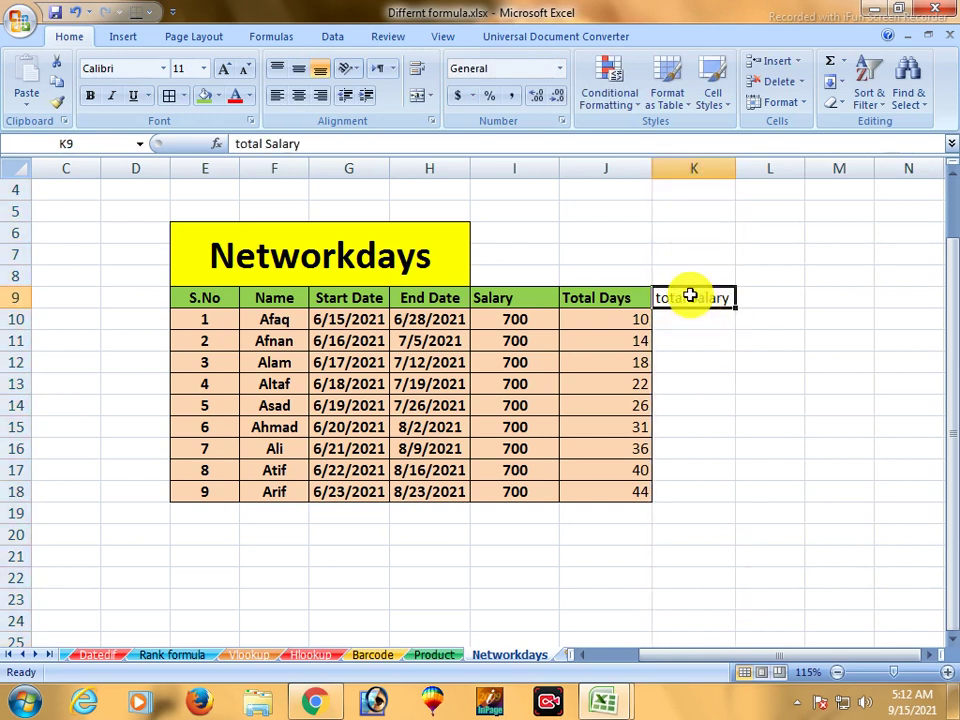
Copy the formatting of the Total Days column, J9 through J18, onto the total Salary column, K9 through K18.
{"action": "left_click_drag", "start_coordinate": [628, 298], "coordinate": [686, 296]}
{"action": "left_click", "coordinate": [770, 362]}
{"action": "left_click_drag", "start_coordinate": [605, 298], "coordinate": [613, 492]}
{"action": "left_click", "coordinate": [58, 102]}
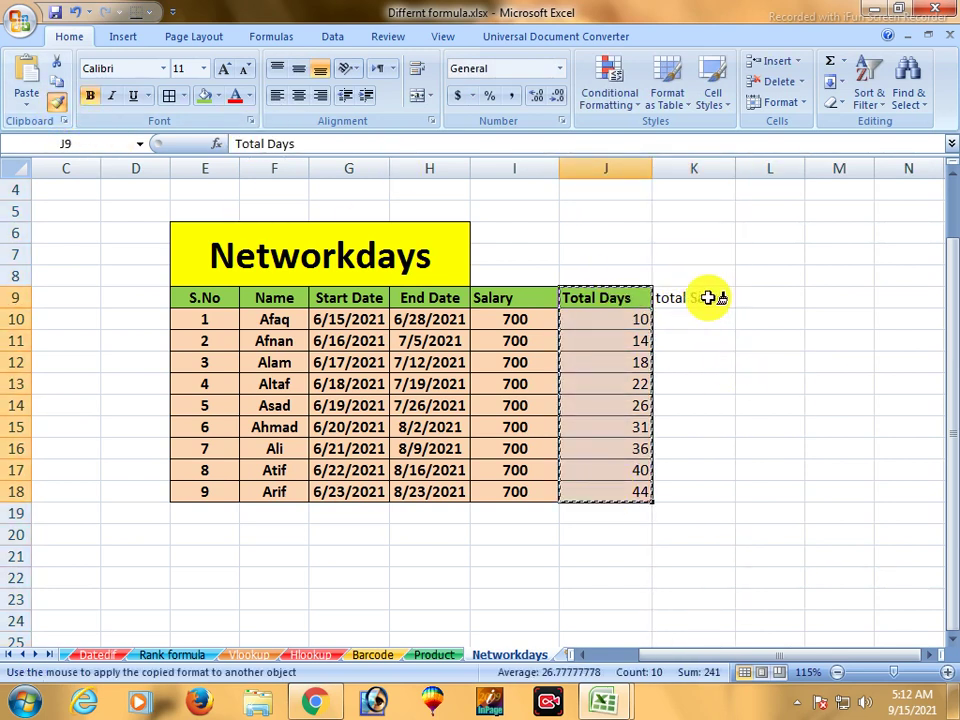
{"action": "left_click_drag", "start_coordinate": [707, 298], "coordinate": [705, 491]}
{"action": "left_click", "coordinate": [770, 470]}
Enter the formula =PRODUCT(I10,J10) in K10 to multiply the first record's Salary by its Total Days.
{"action": "left_click", "coordinate": [689, 320]}
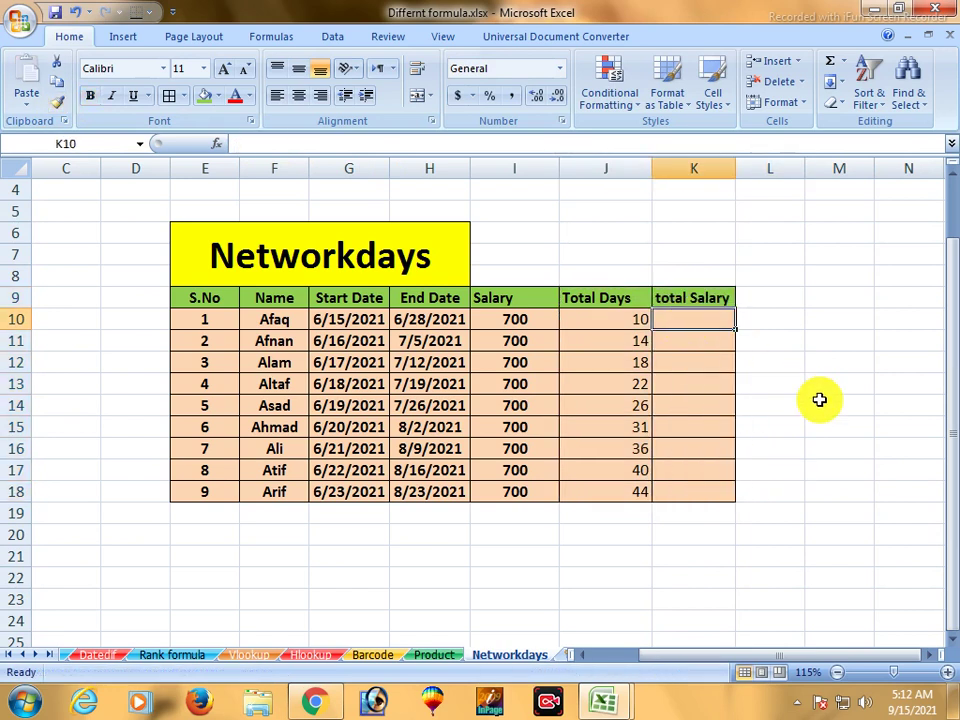
{"action": "type", "text": "=pro"}
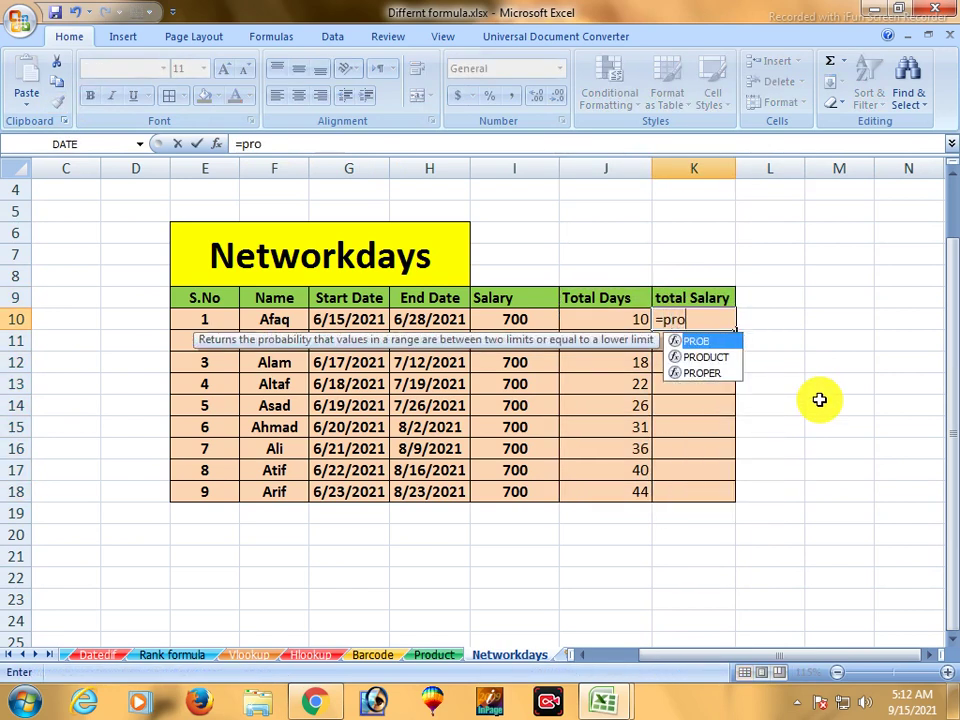
{"action": "type", "text": "duct("}
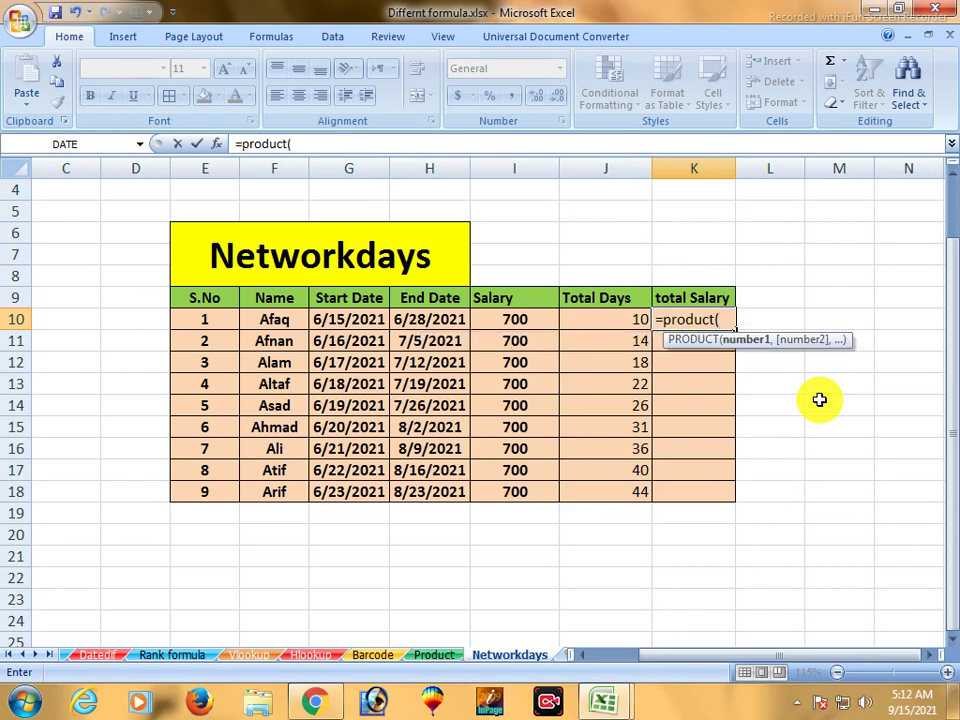
{"action": "left_click", "coordinate": [539, 320]}
{"action": "type", "text": ","}
{"action": "left_click", "coordinate": [596, 321]}
{"action": "type", "text": ")"}
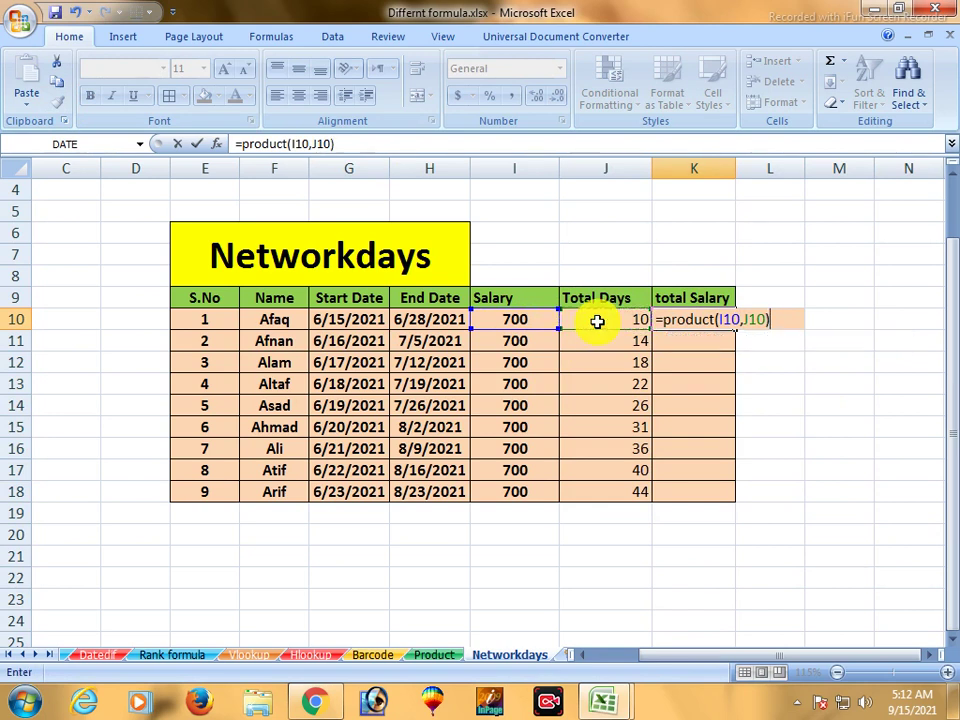
{"action": "key", "text": "Return"}
Fill the total Salary formula from K10 down through K18.
{"action": "left_click", "coordinate": [688, 319]}
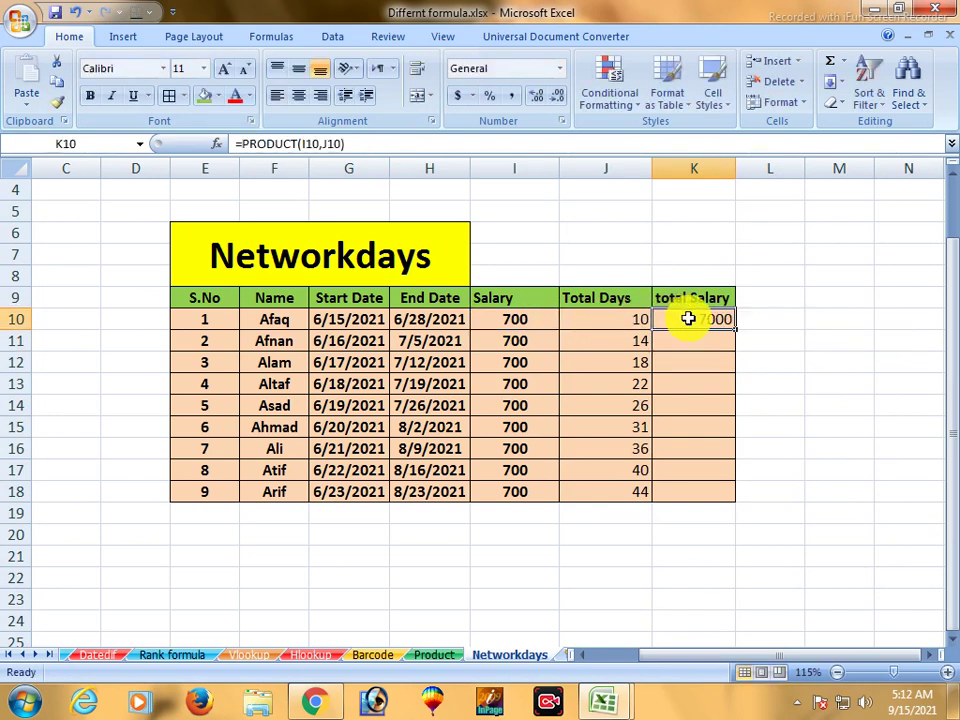
{"action": "left_click_drag", "start_coordinate": [738, 330], "coordinate": [736, 501]}
{"action": "left_click", "coordinate": [681, 551]}
{"action": "left_click_drag", "start_coordinate": [699, 328], "coordinate": [191, 489]}
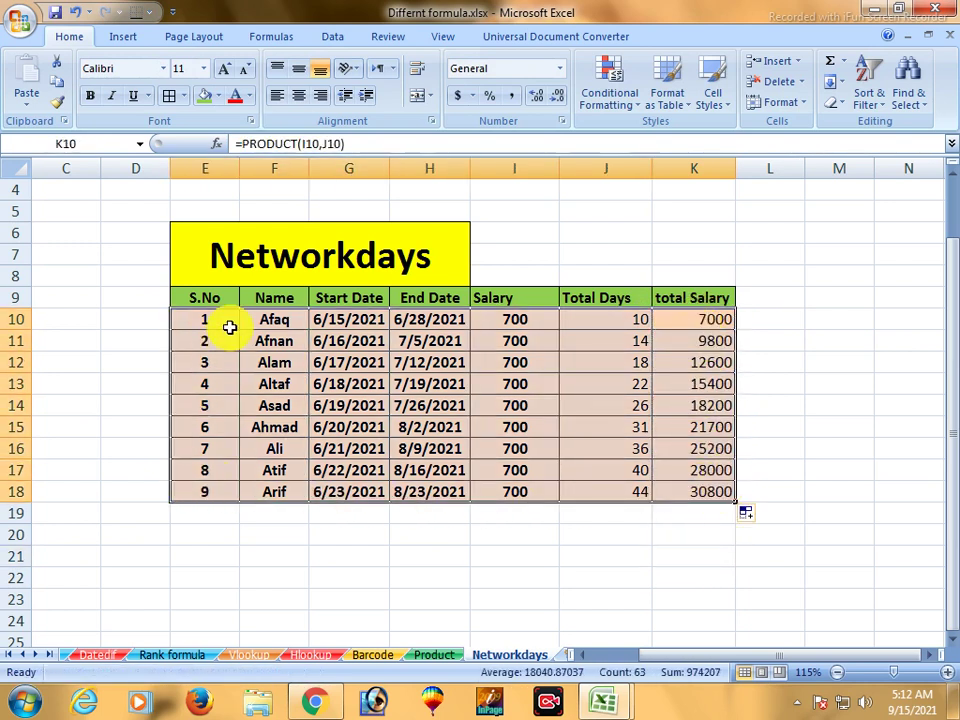
{"action": "left_click", "coordinate": [122, 315]}
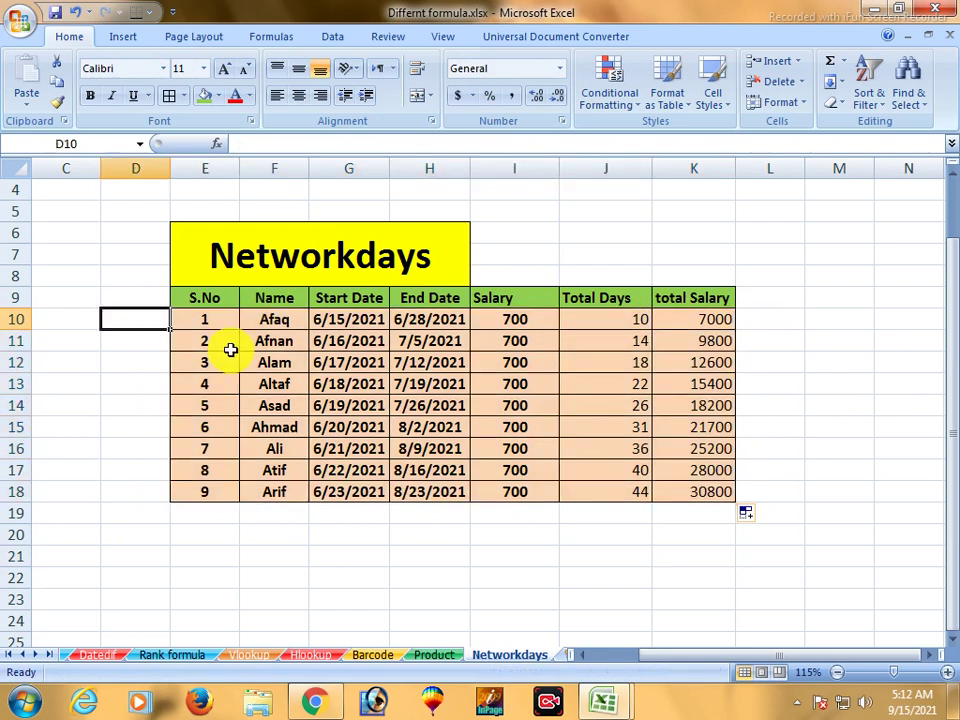
{"action": "left_click", "coordinate": [157, 358]}
{"action": "left_click_drag", "start_coordinate": [193, 302], "coordinate": [679, 484]}
{"action": "left_click", "coordinate": [655, 549]}
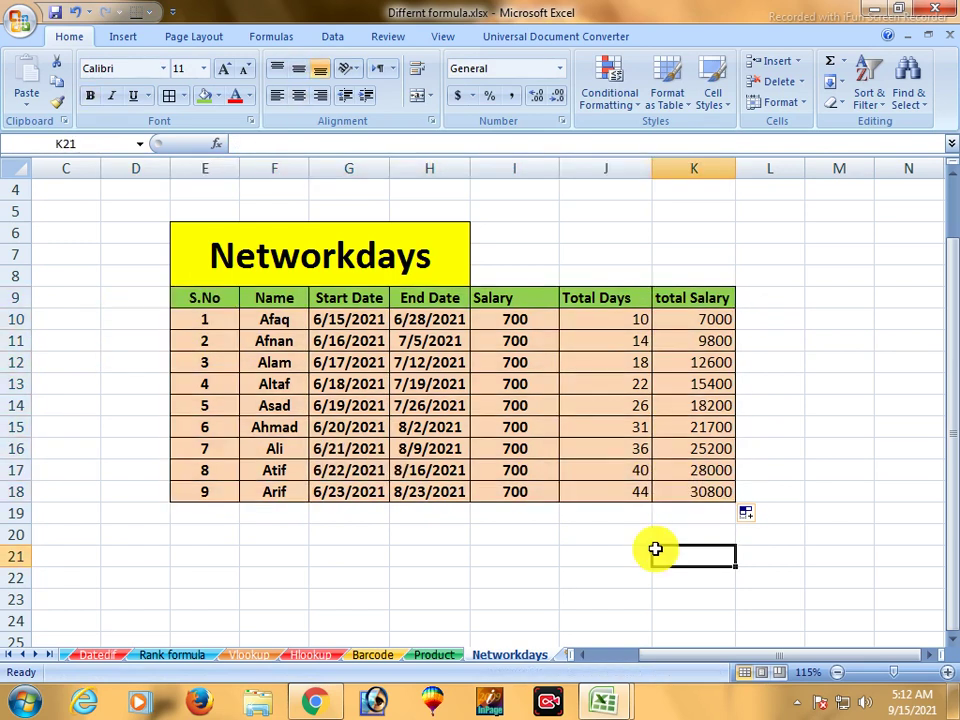